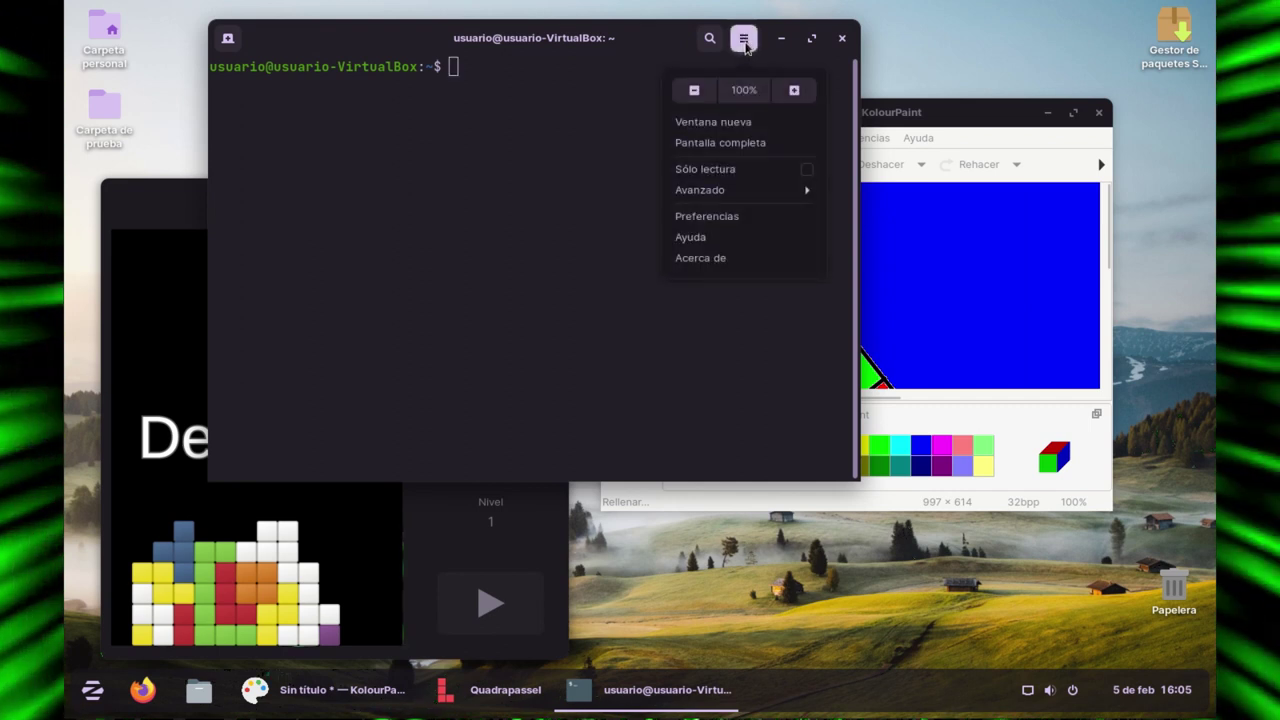
Enable the custom font for the terminal profile «Sin nombre» and increase the font size.
click(726, 216)
click(310, 248)
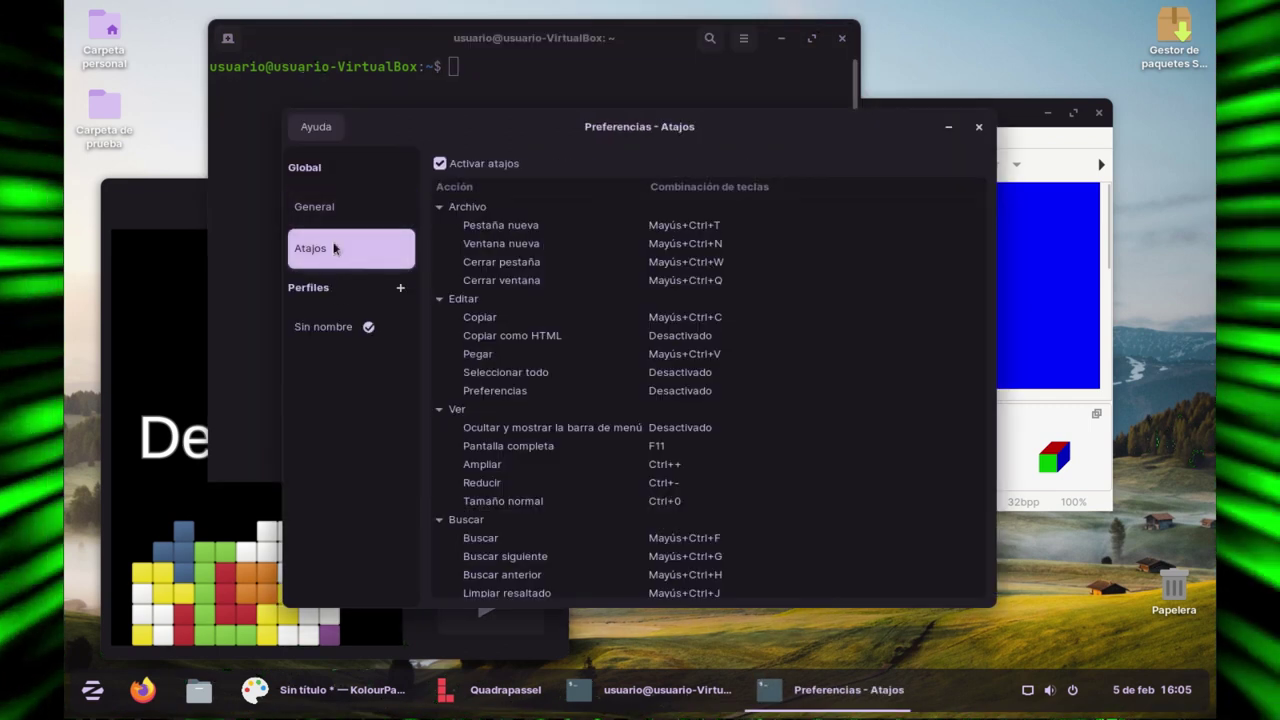
click(323, 326)
click(643, 247)
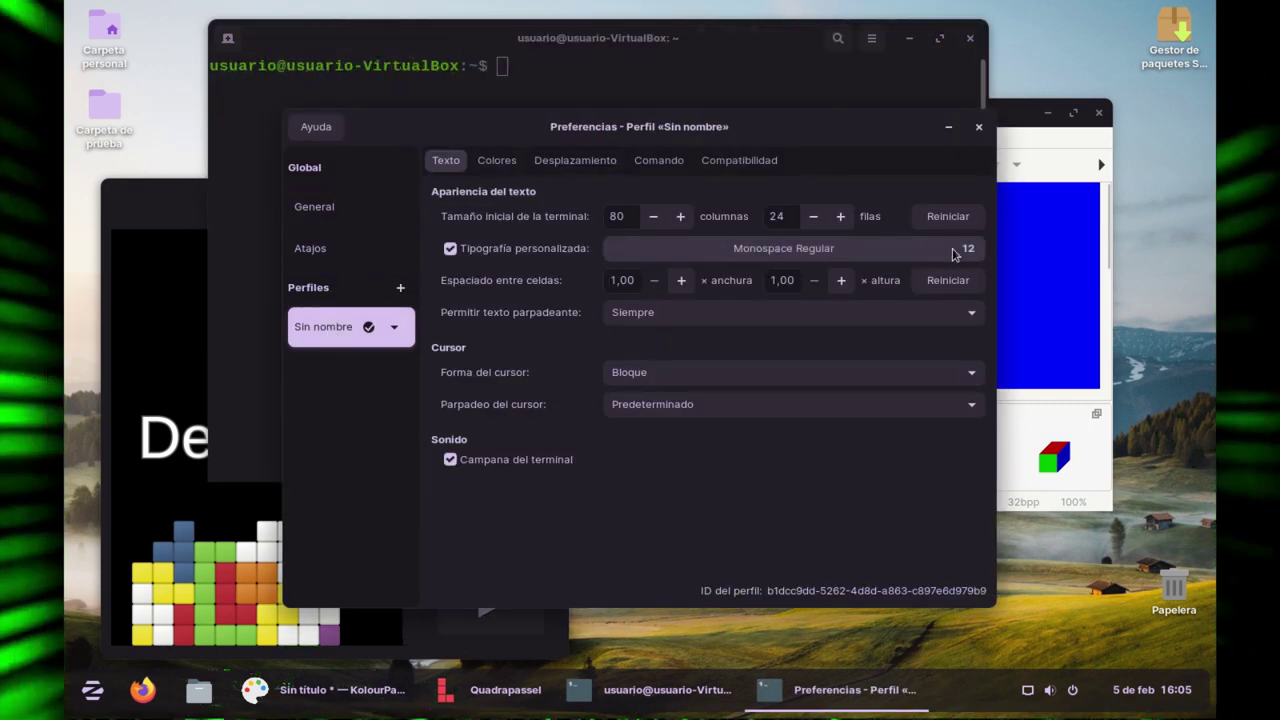
click(950, 252)
click(806, 532)
click(806, 532)
click(806, 532)
click(806, 532)
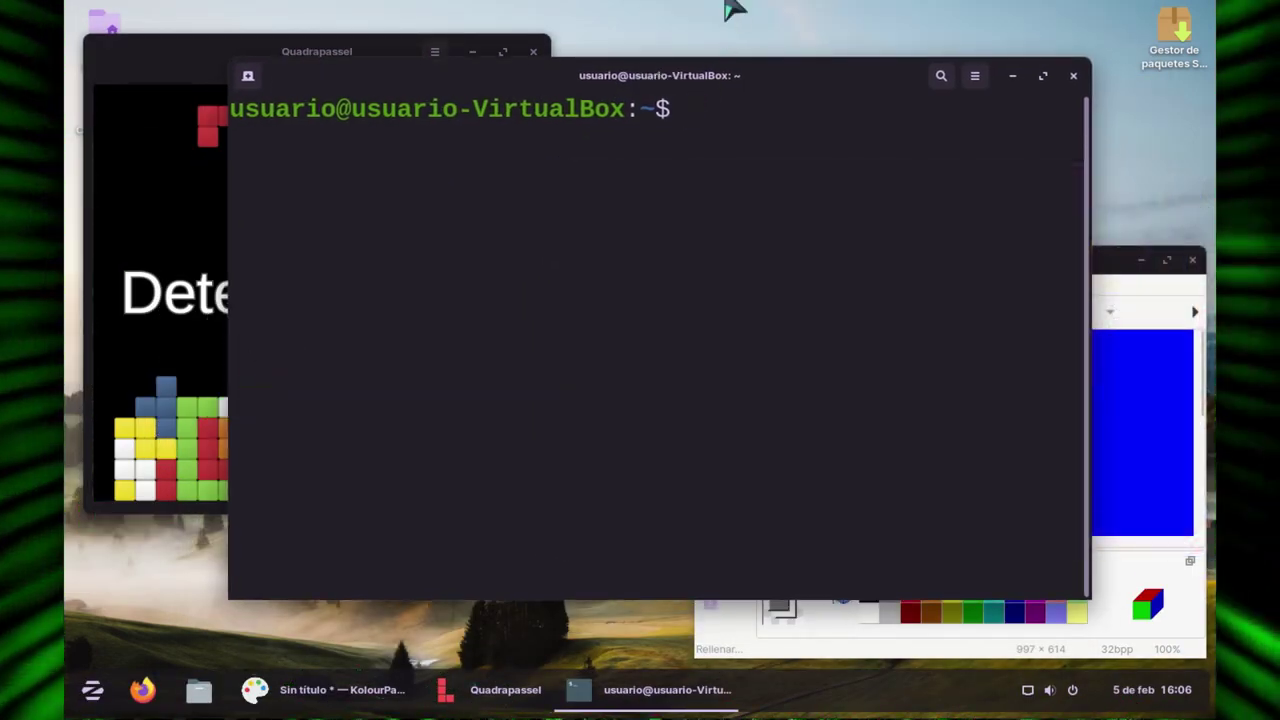
Define a shell variable with var="¡Bienvenido a Zorin!" in the terminal.
text(var="Bienvenido a Zorin!)
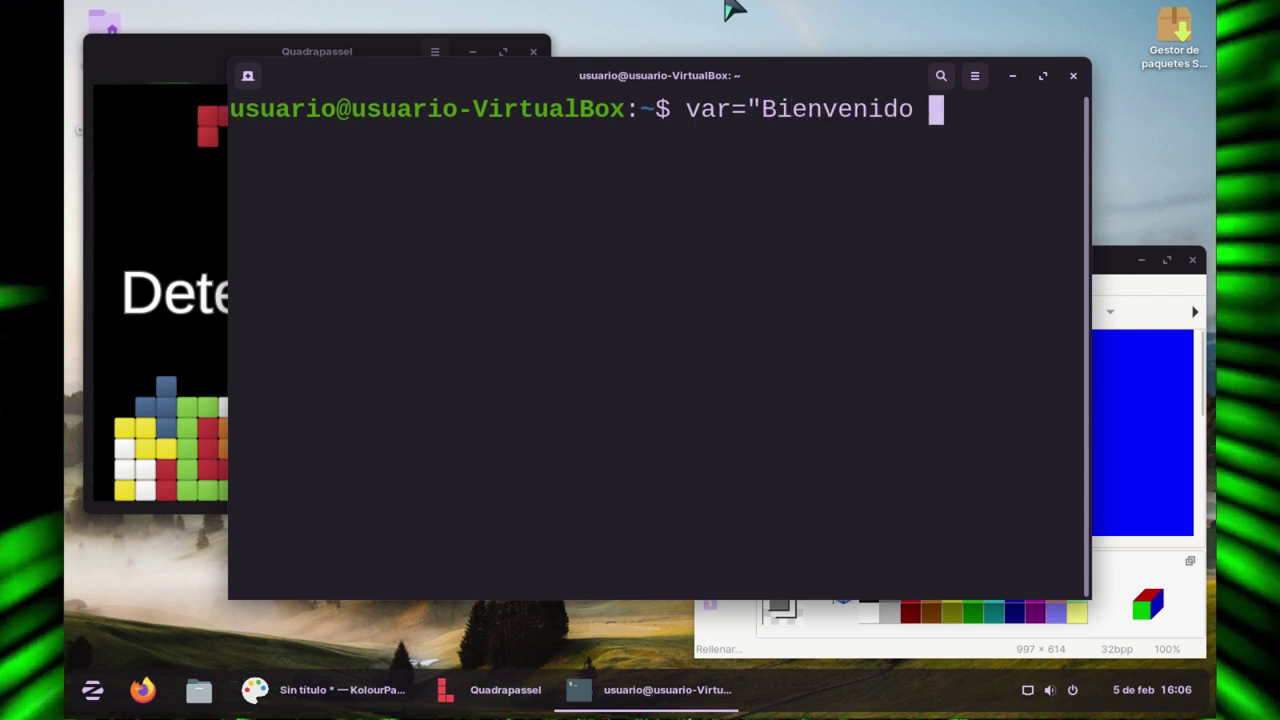
key(ctrl+Left)
key(ctrl+Left)
key(ctrl+Left)
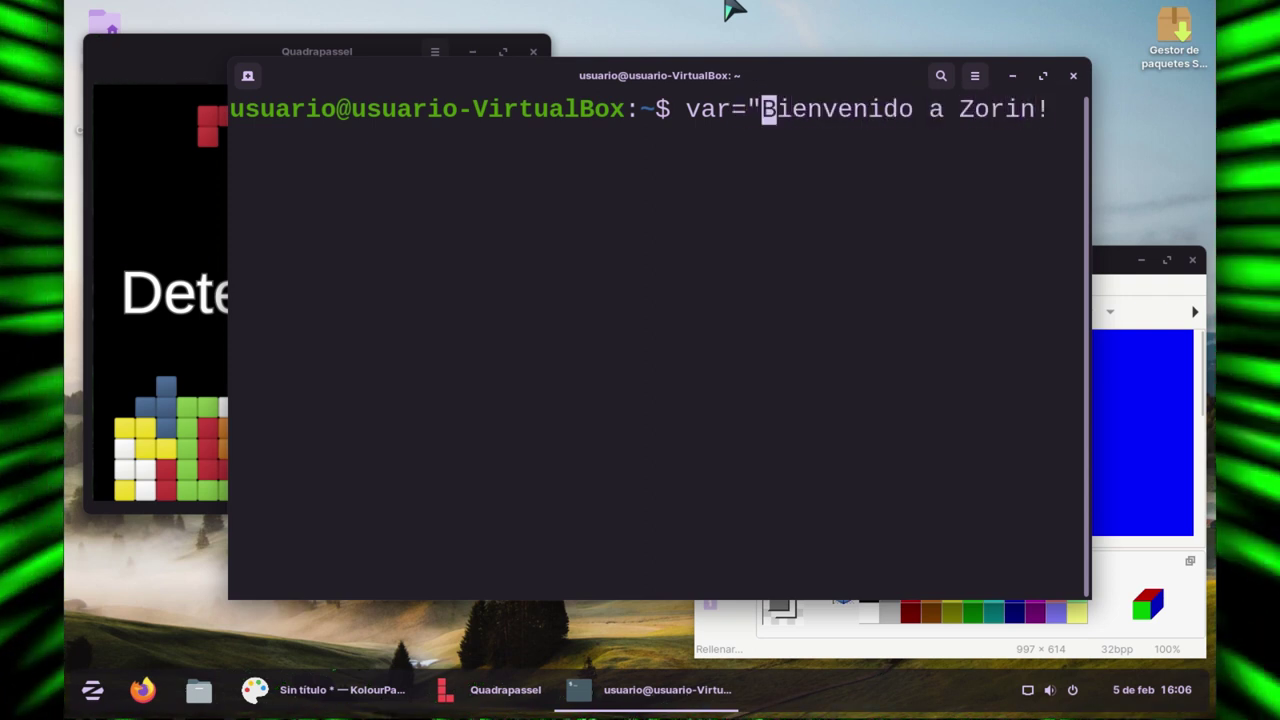
text(¡)
key(End)
text(")
key(Return)
Clear the terminal and print the variable with clear && echo $var.
text(cle)
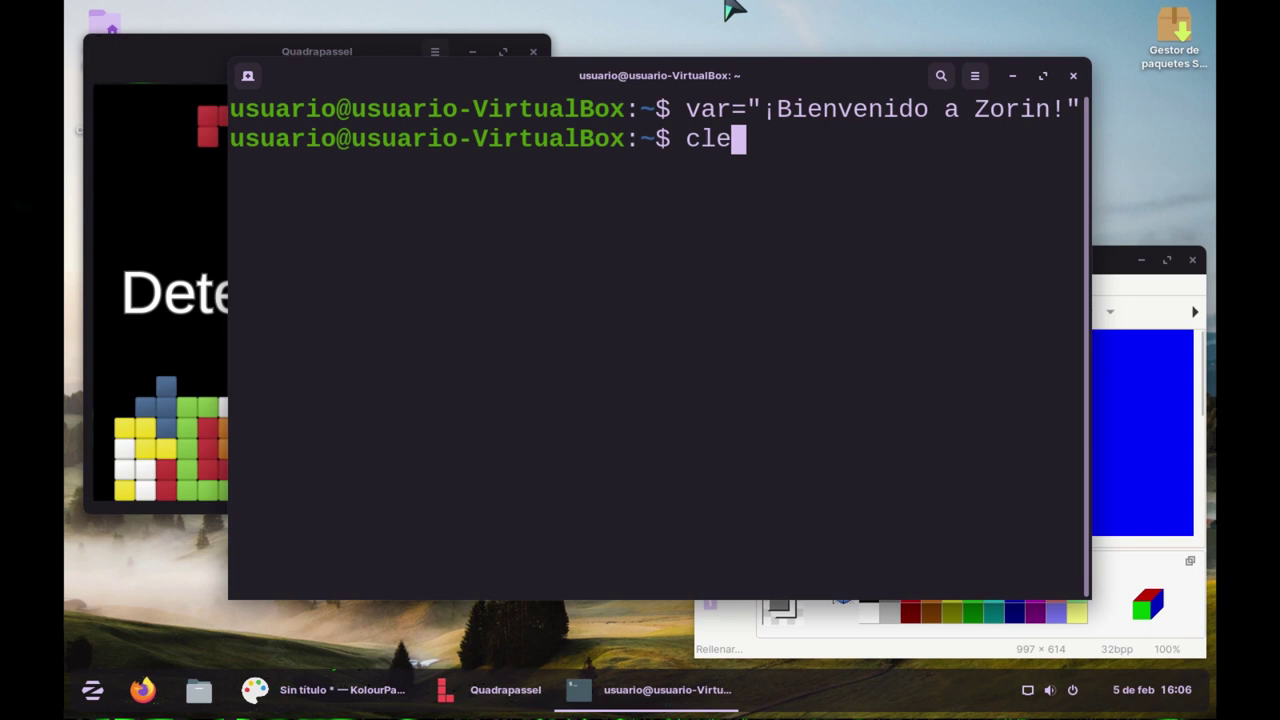
text(ar && echo $var)
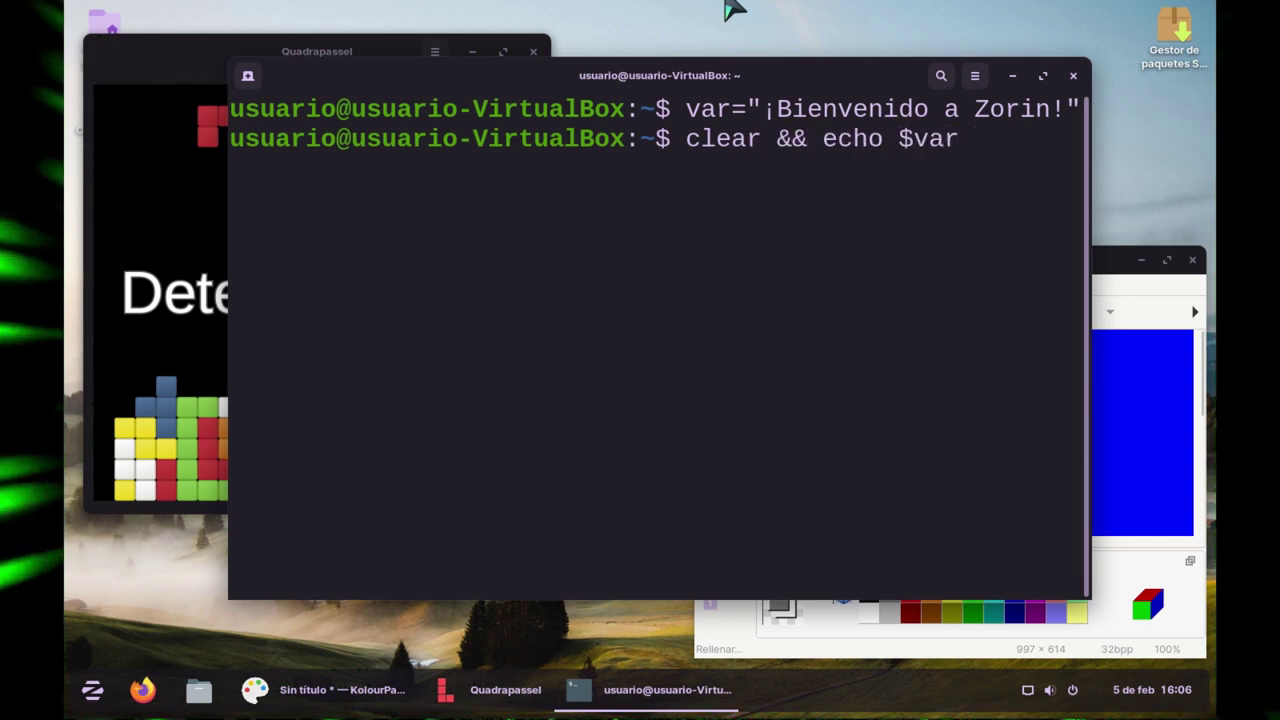
key(Return)
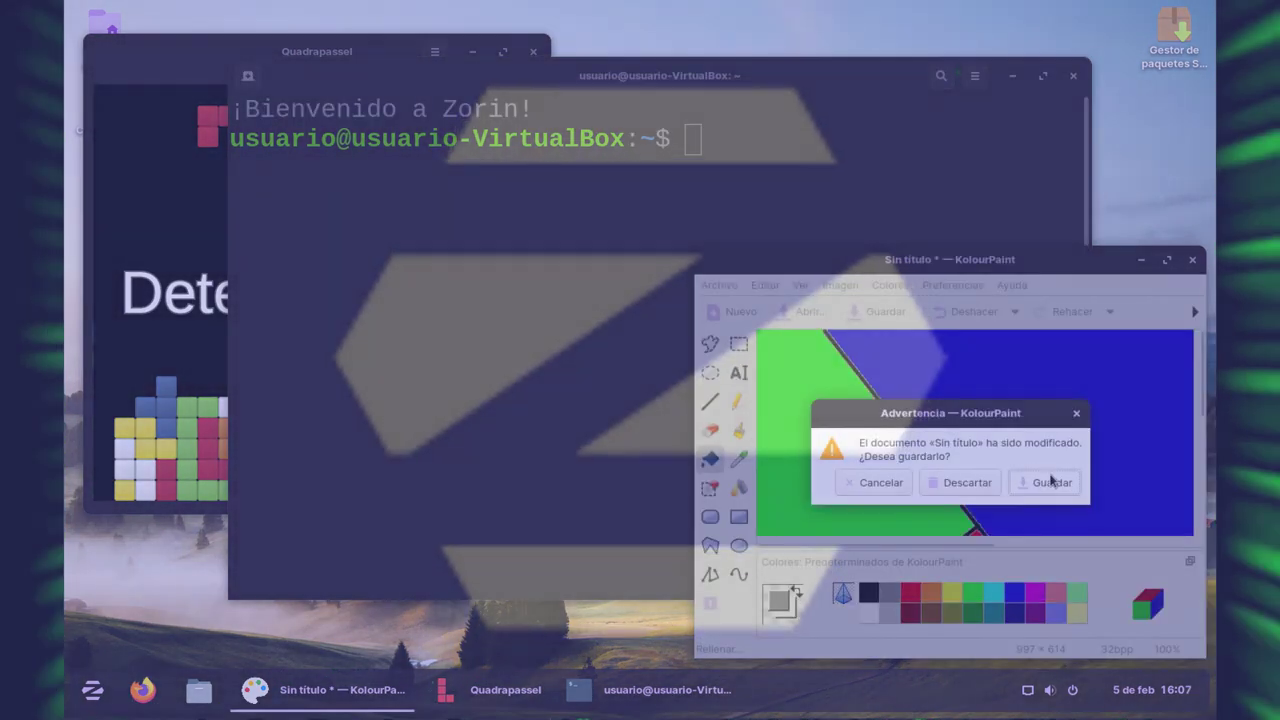
Save the modified KolourPaint drawing as a PNG image named Dibujo in Carpeta de prueba on the desktop.
click(1057, 480)
double_click(760, 358)
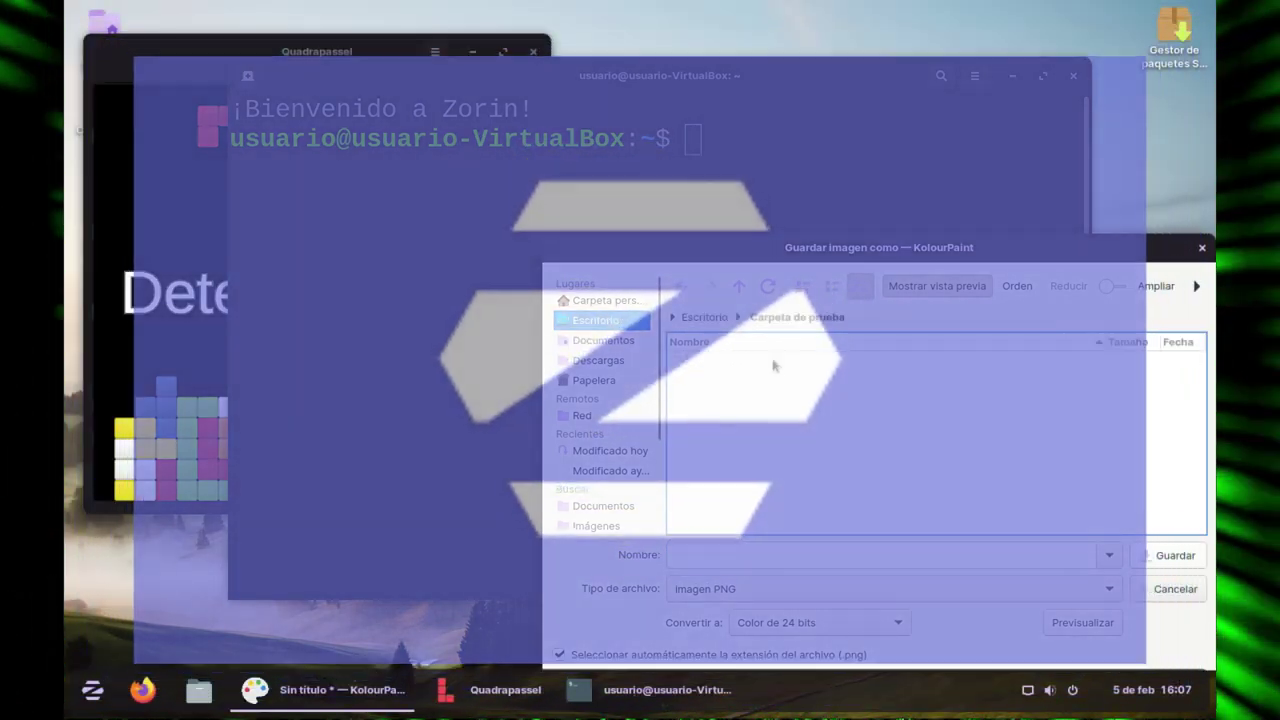
click(909, 554)
text(Dibujo)
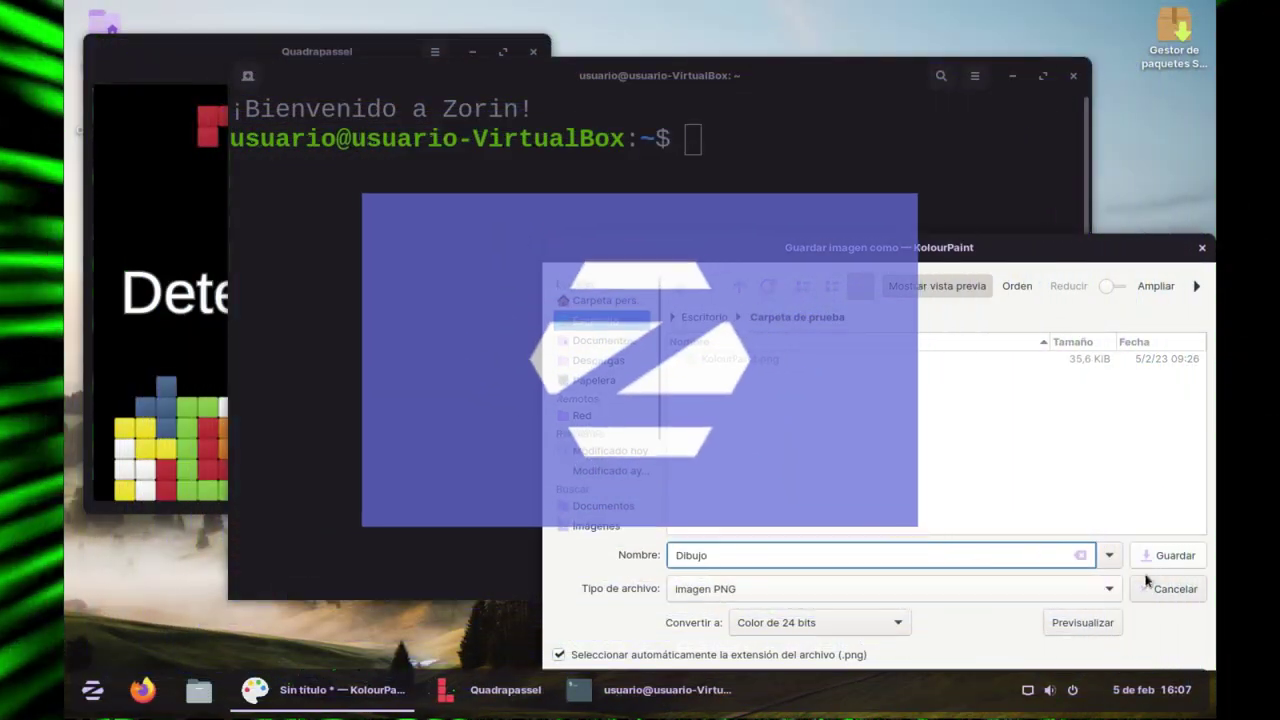
click(1170, 556)
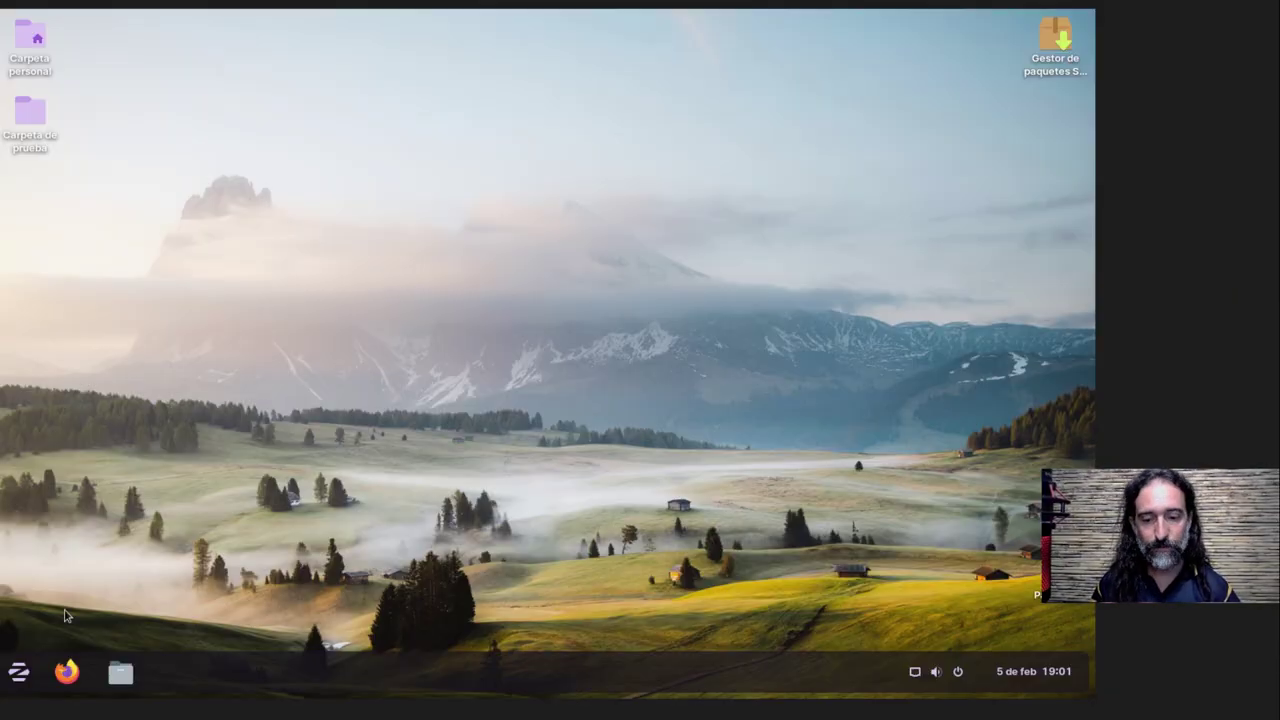
Find the Software application by searching for software and show its details down to the Complementos section.
click(19, 673)
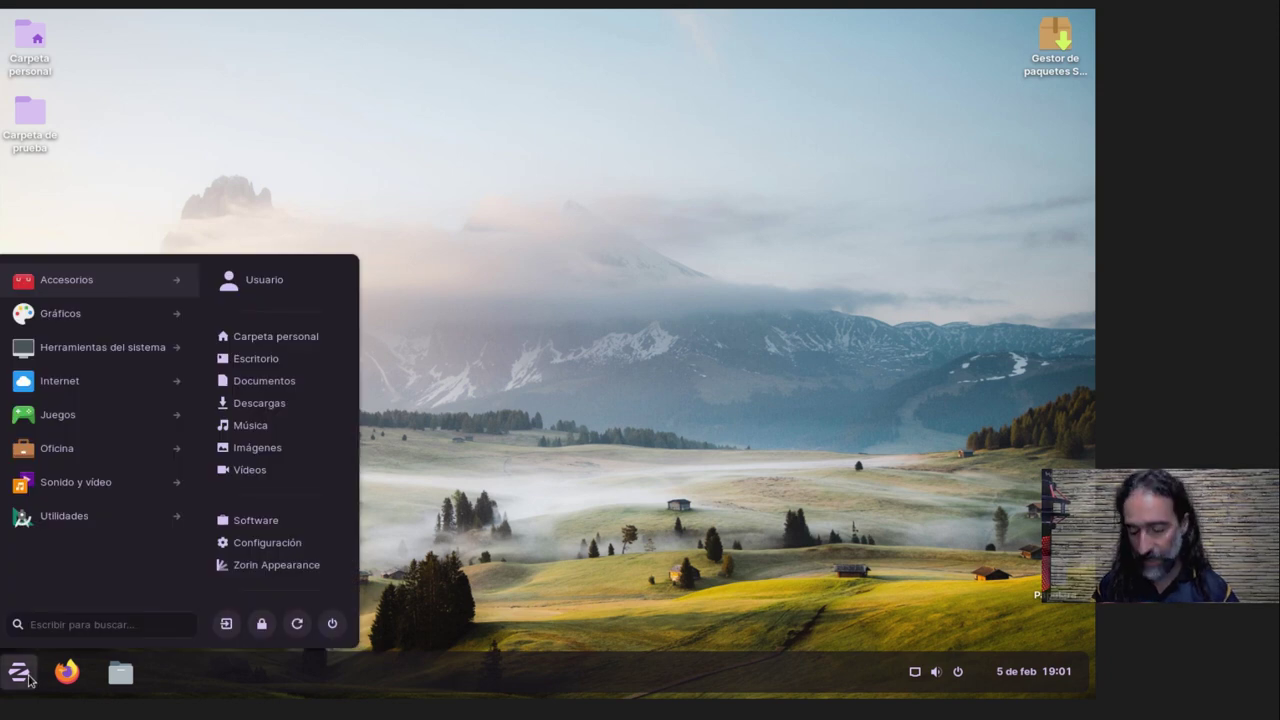
text(software)
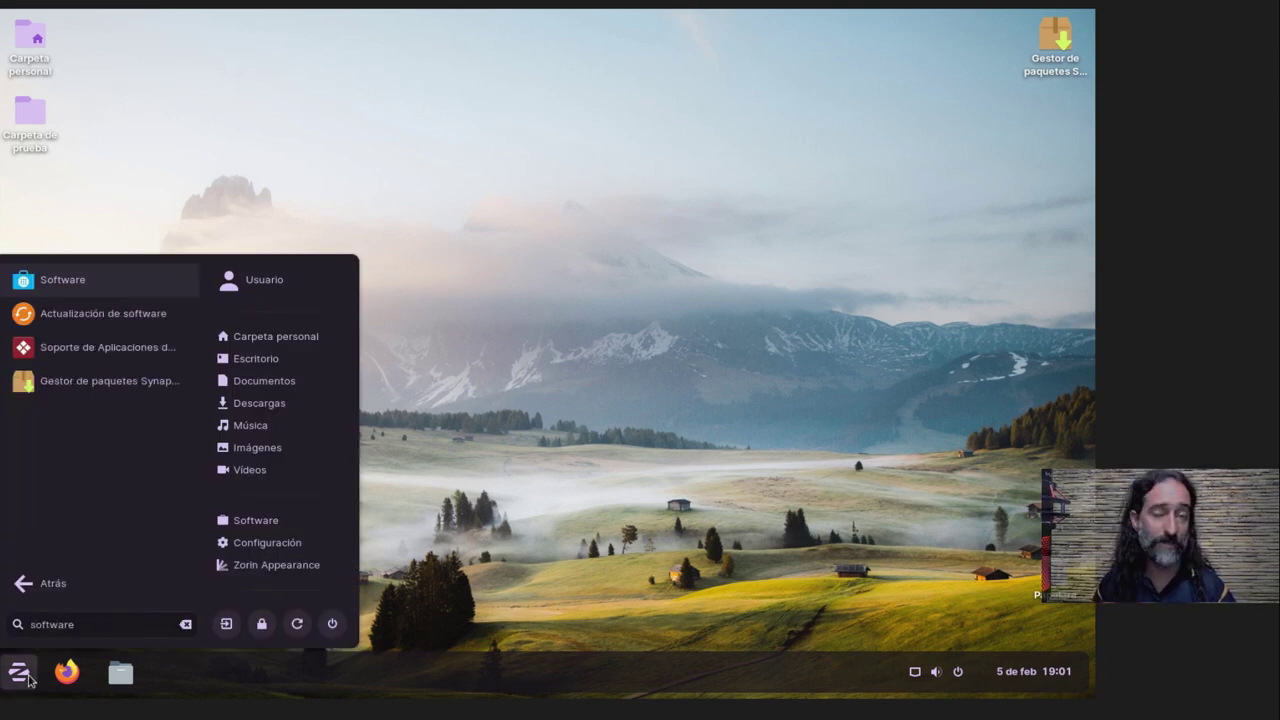
right_click(54, 290)
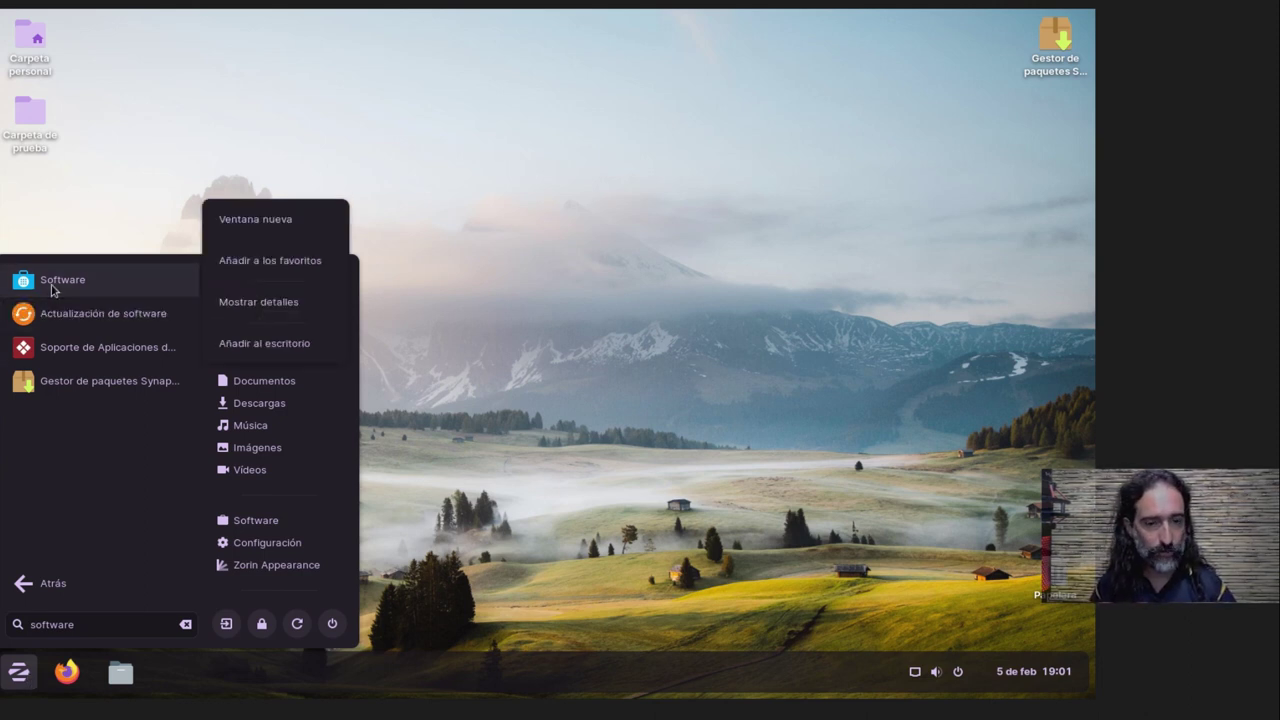
click(239, 305)
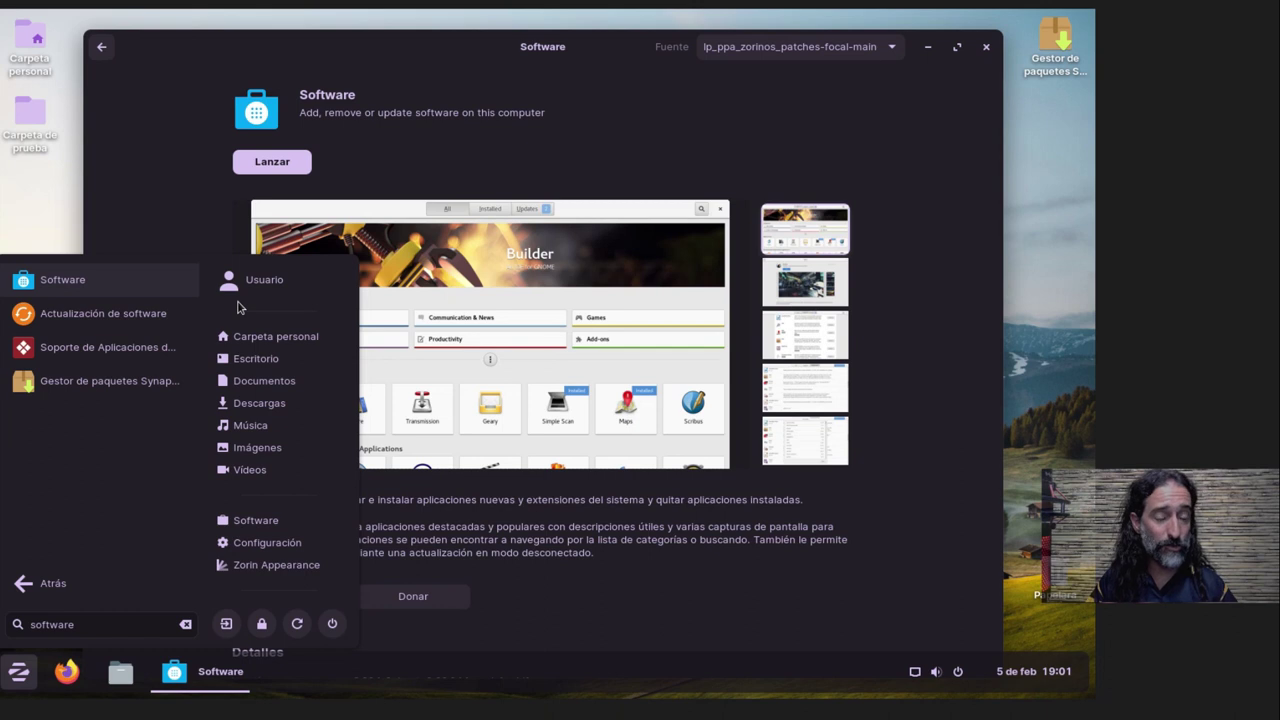
click(152, 188)
scroll(691, 523, down, 5)
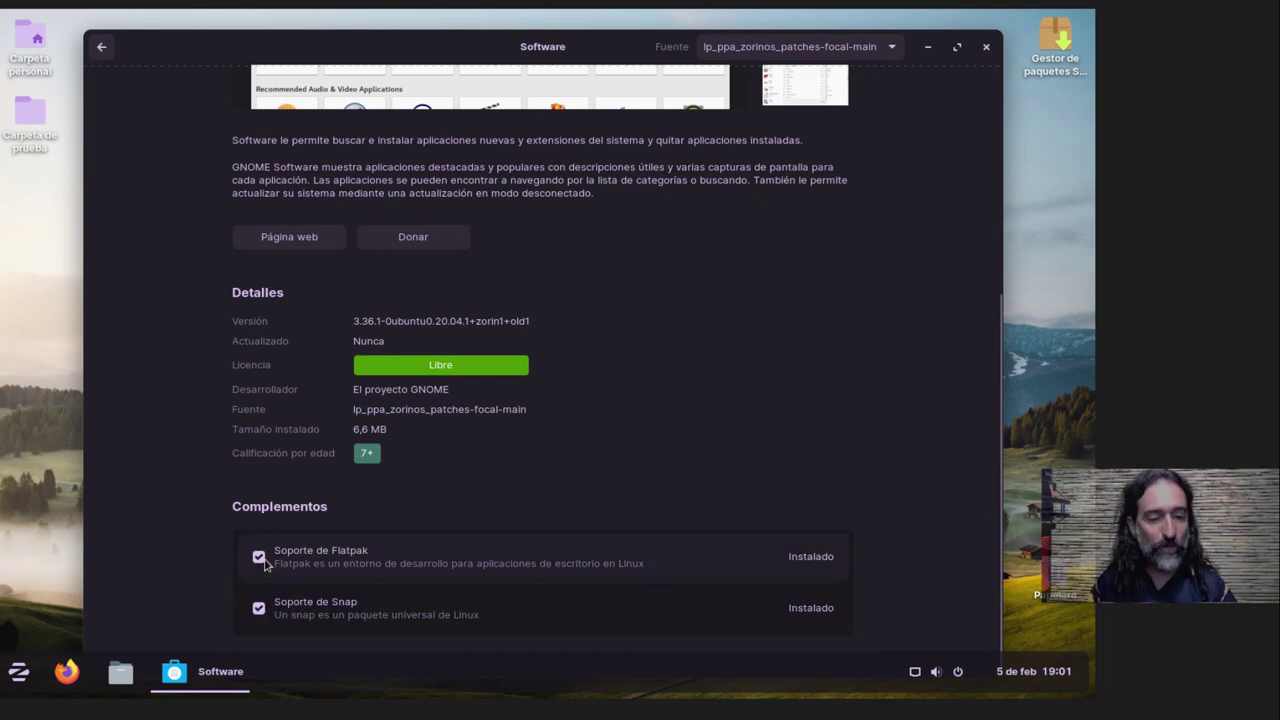
Remove the Soporte de Flatpak add-on, confirm the removal and authenticate with the account password.
click(259, 558)
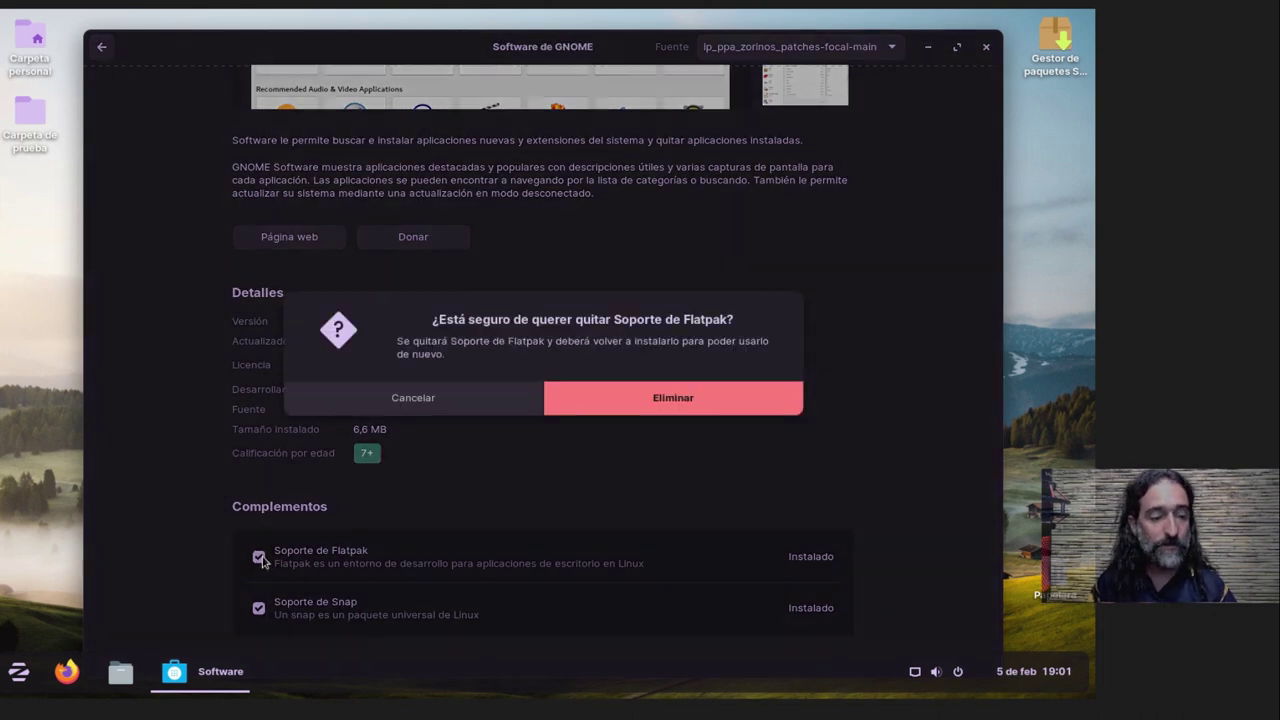
click(596, 409)
text(*********)
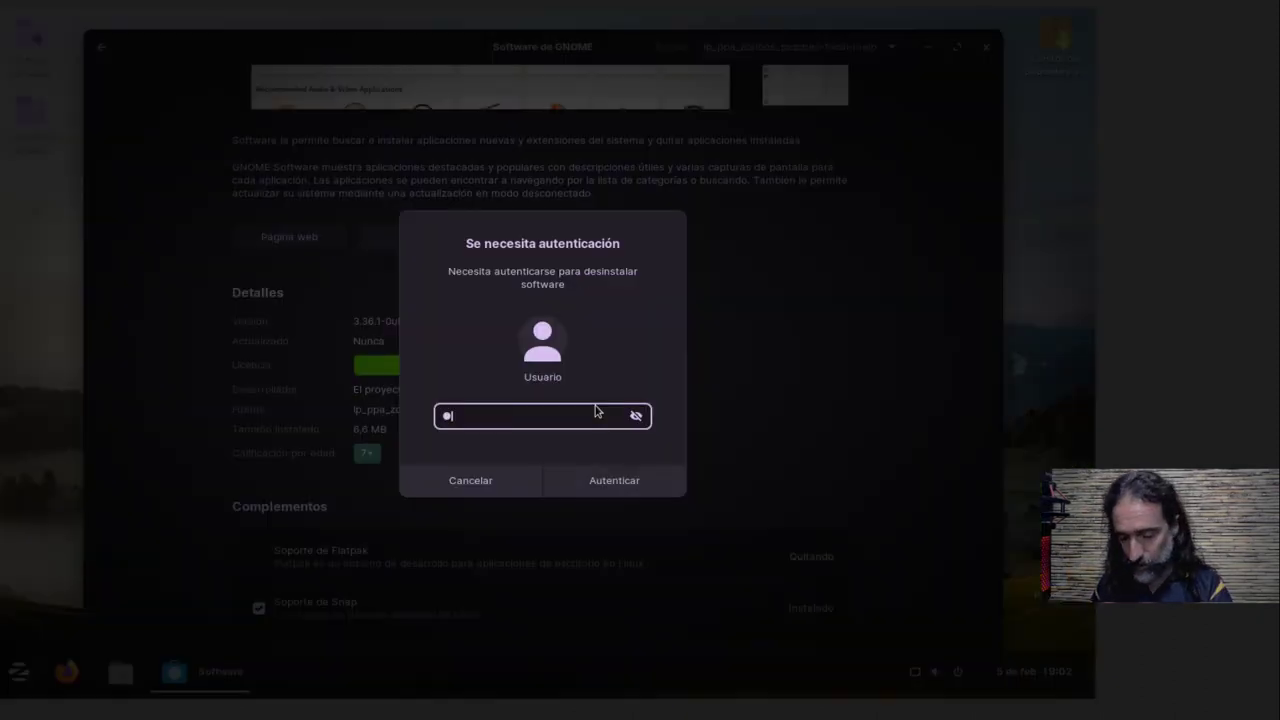
key(Return)
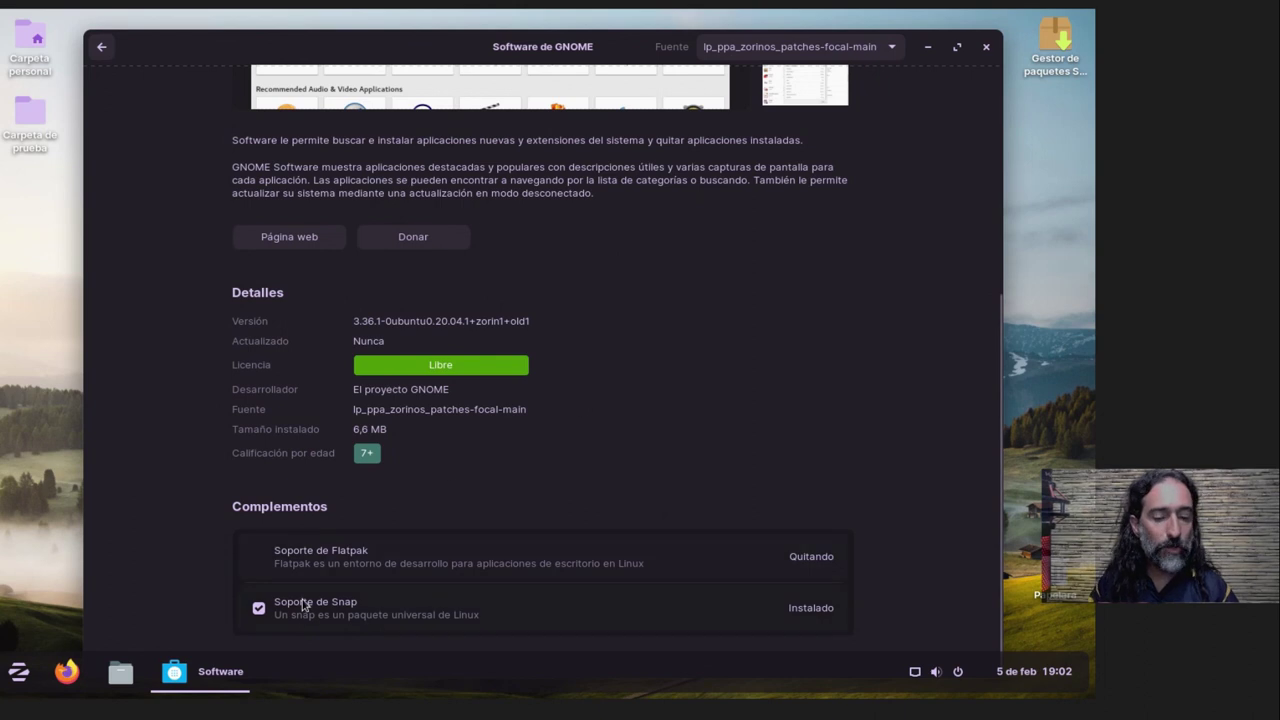
Remove the Soporte de Snap add-on, confirm the removal and authenticate with the account password.
click(260, 609)
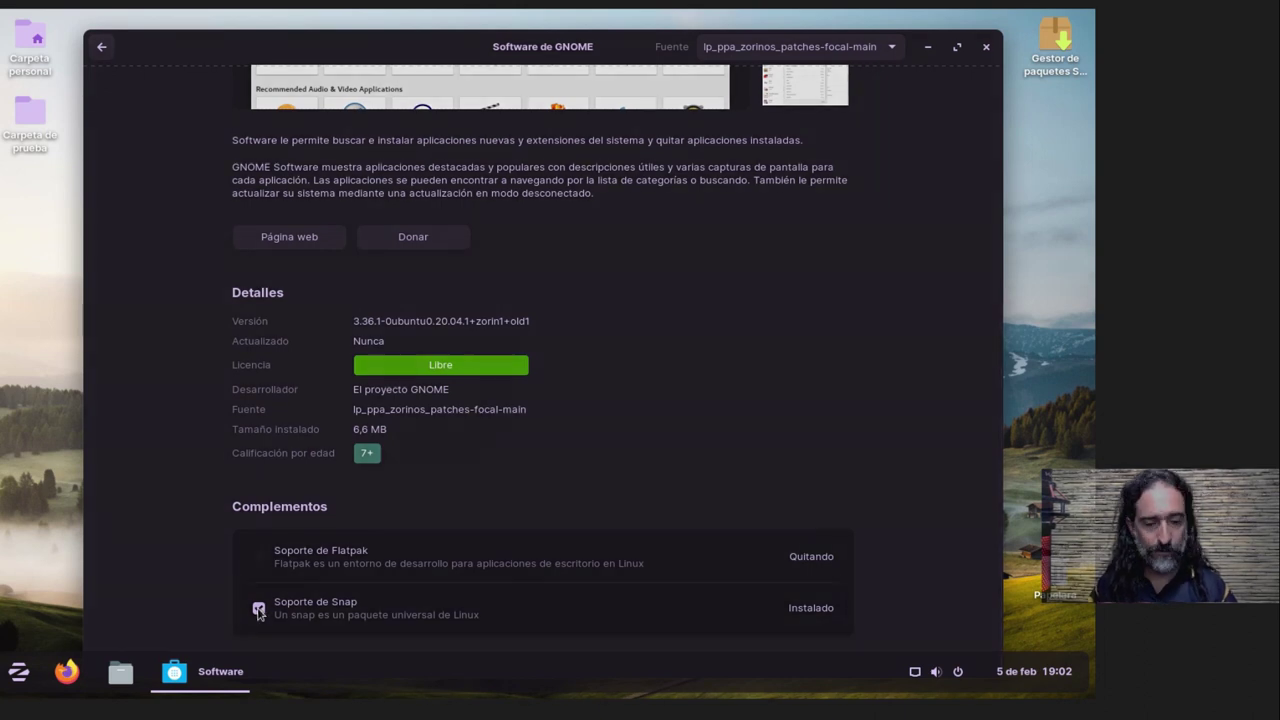
click(646, 408)
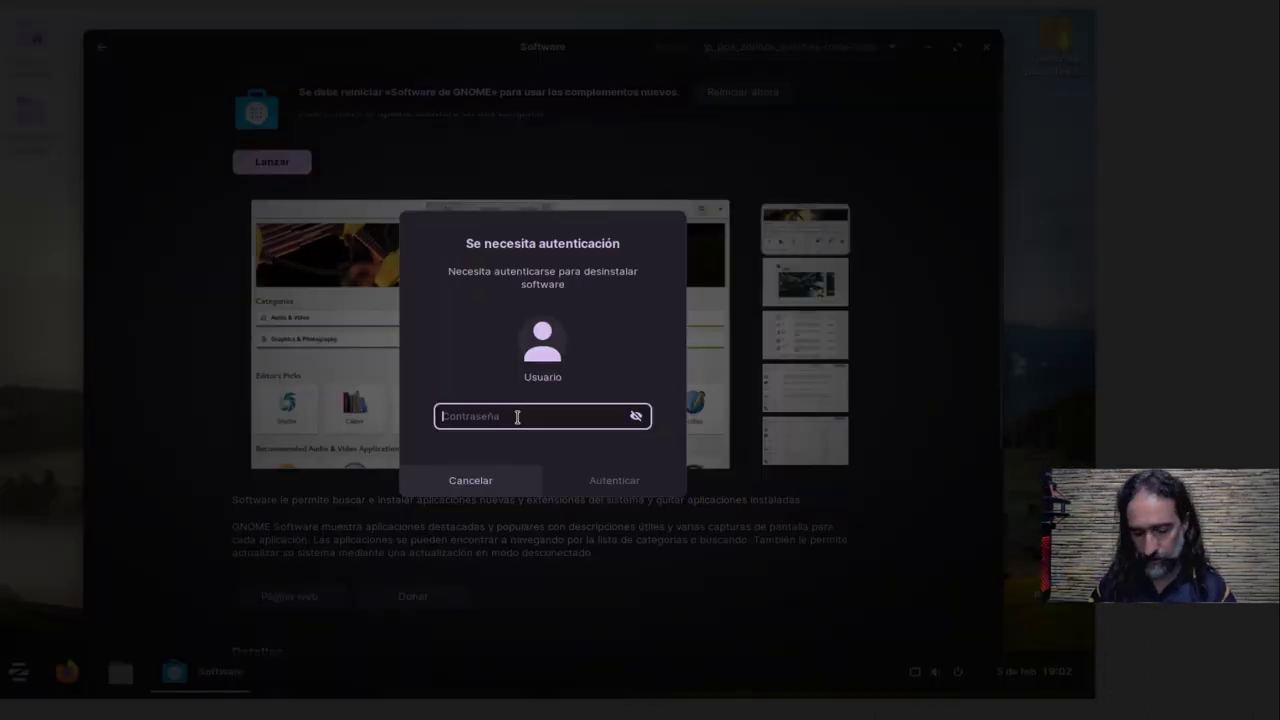
text(********)
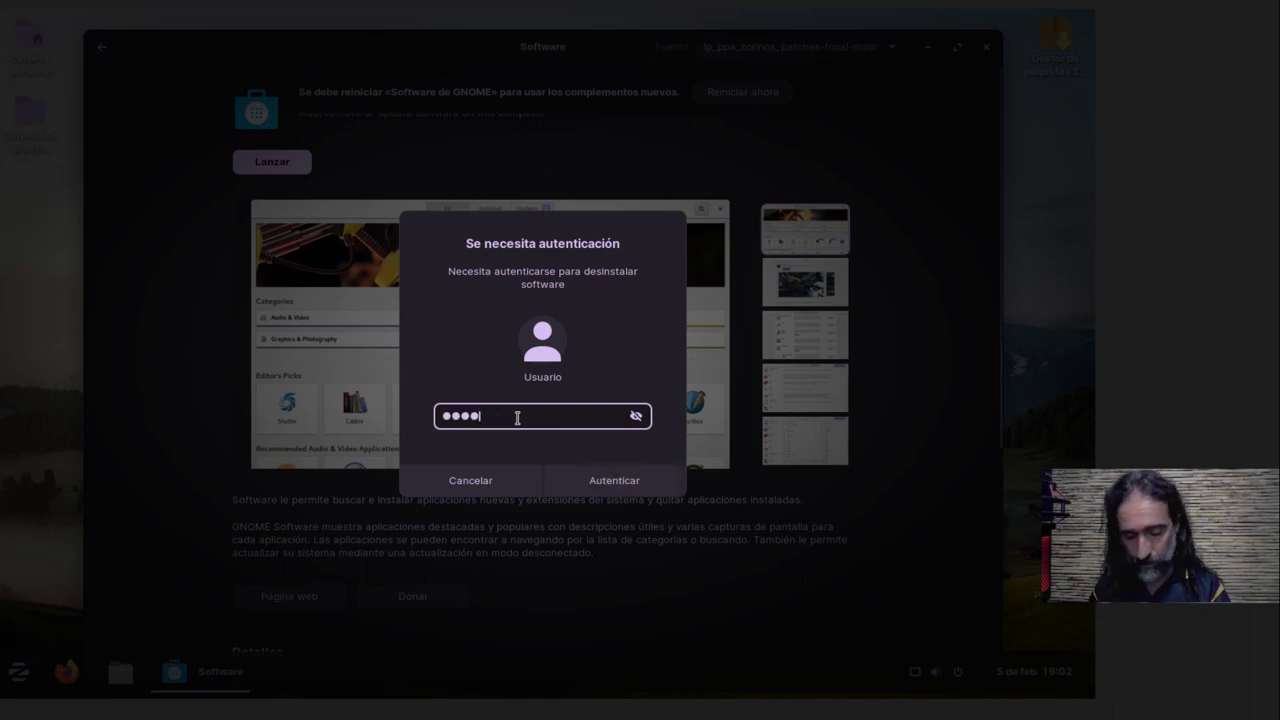
key(Return)
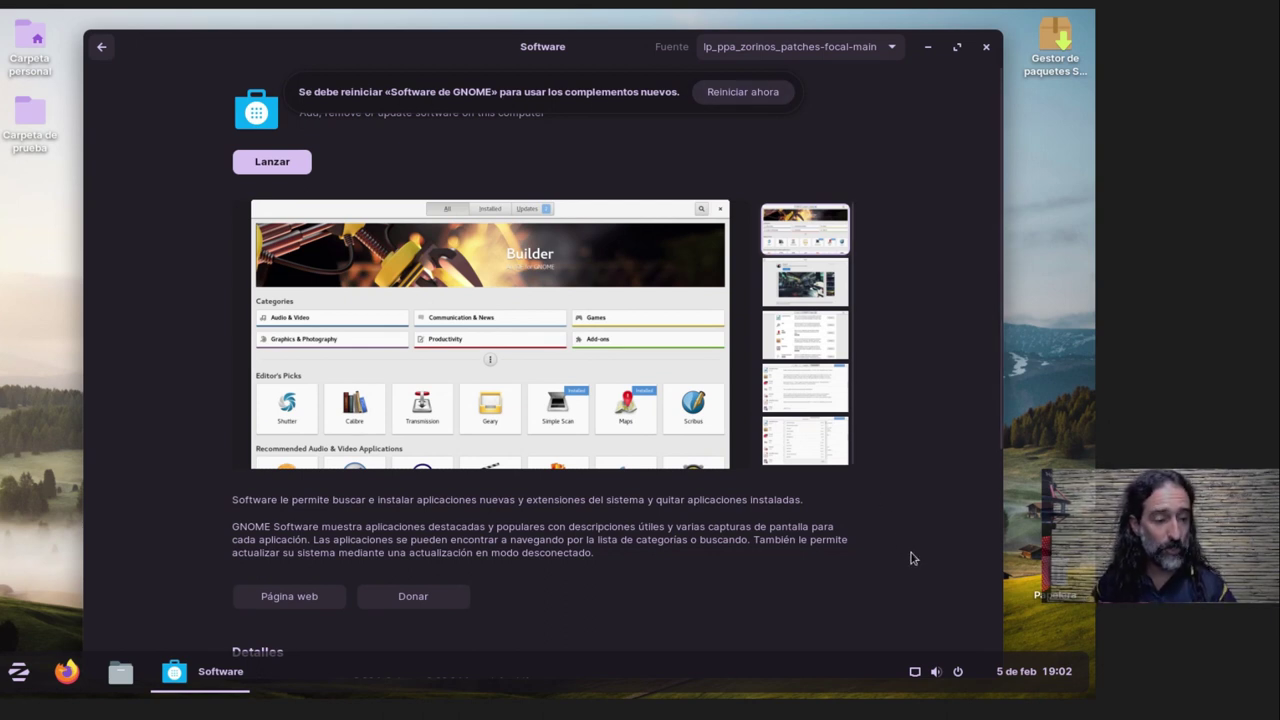
Check the Flatpak and Snap entries under Complementos, and restart GNOME Software to apply the add-on changes.
scroll(908, 557, down, 5)
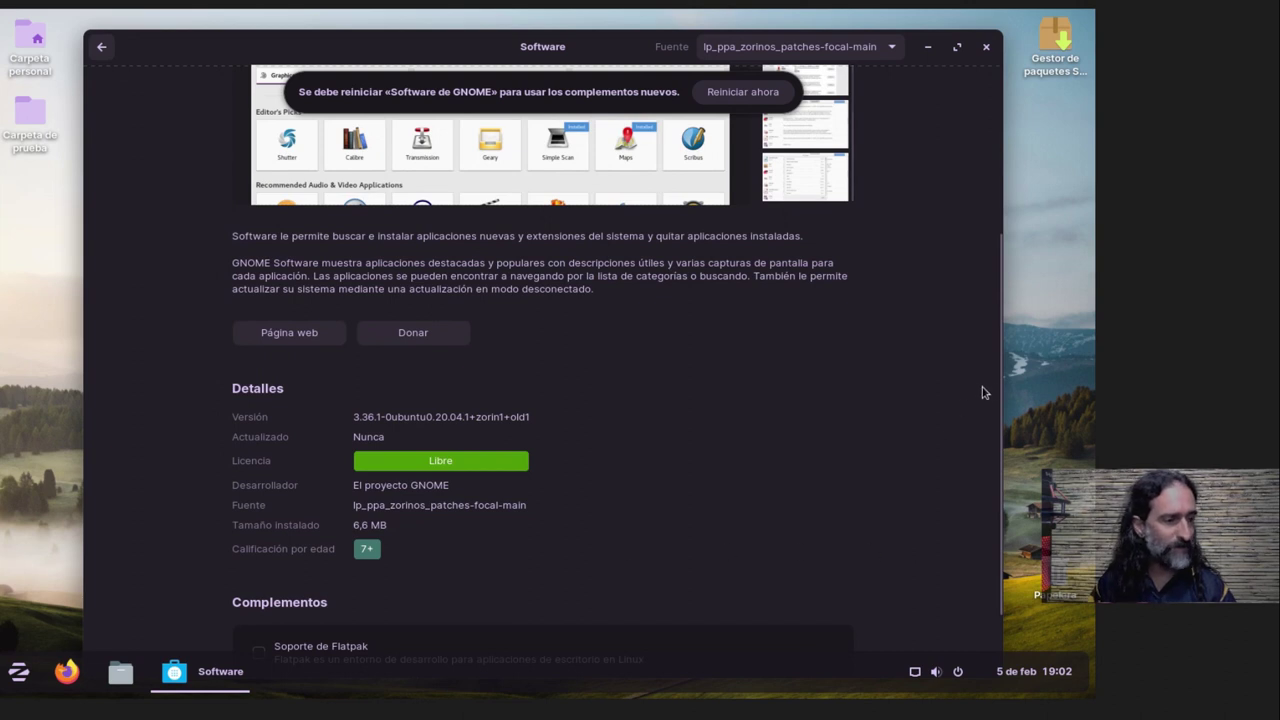
scroll(988, 489, down, 2)
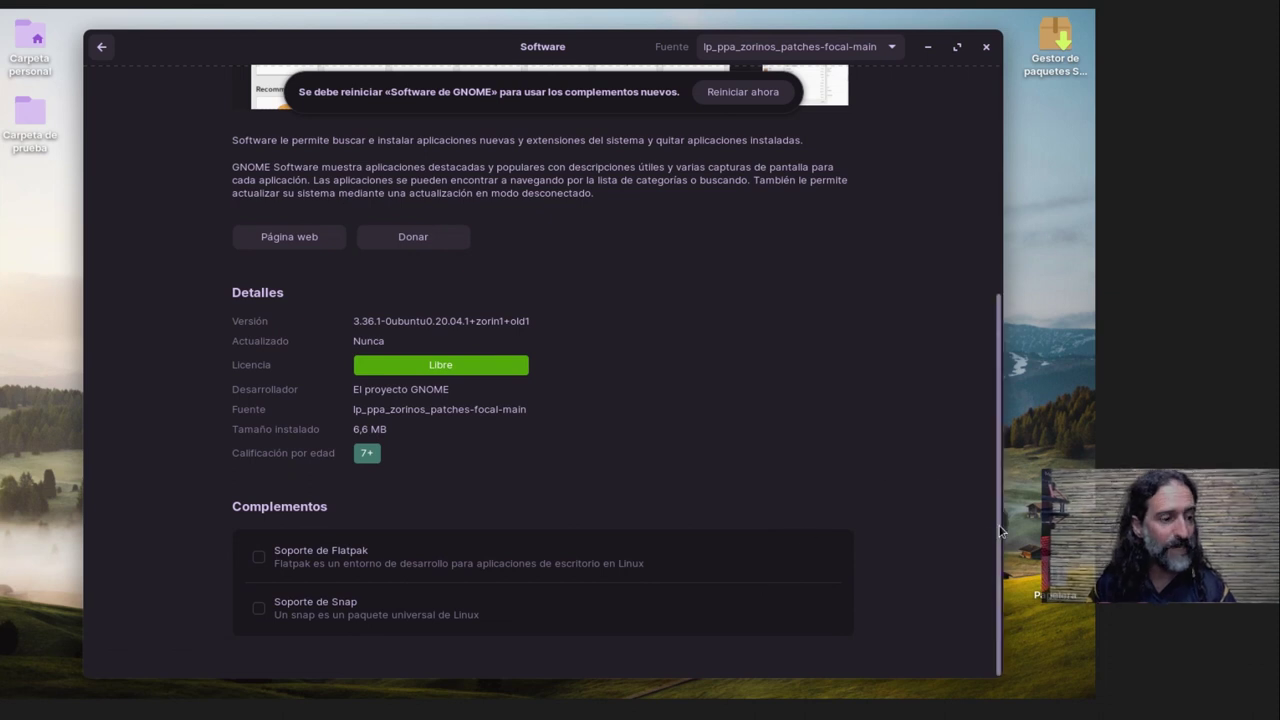
scroll(1000, 530, up, 5)
click(756, 104)
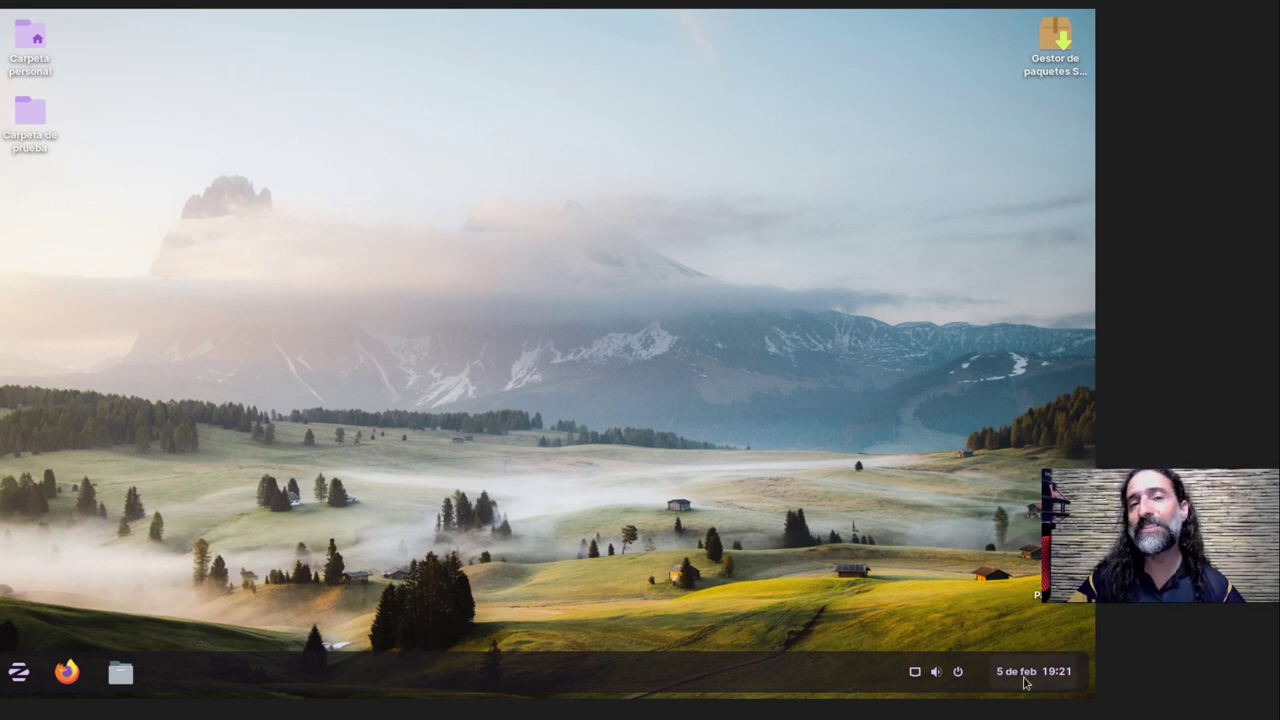
Search the system settings for hora, open Fecha y hora and turn off automatic date and time.
click(20, 676)
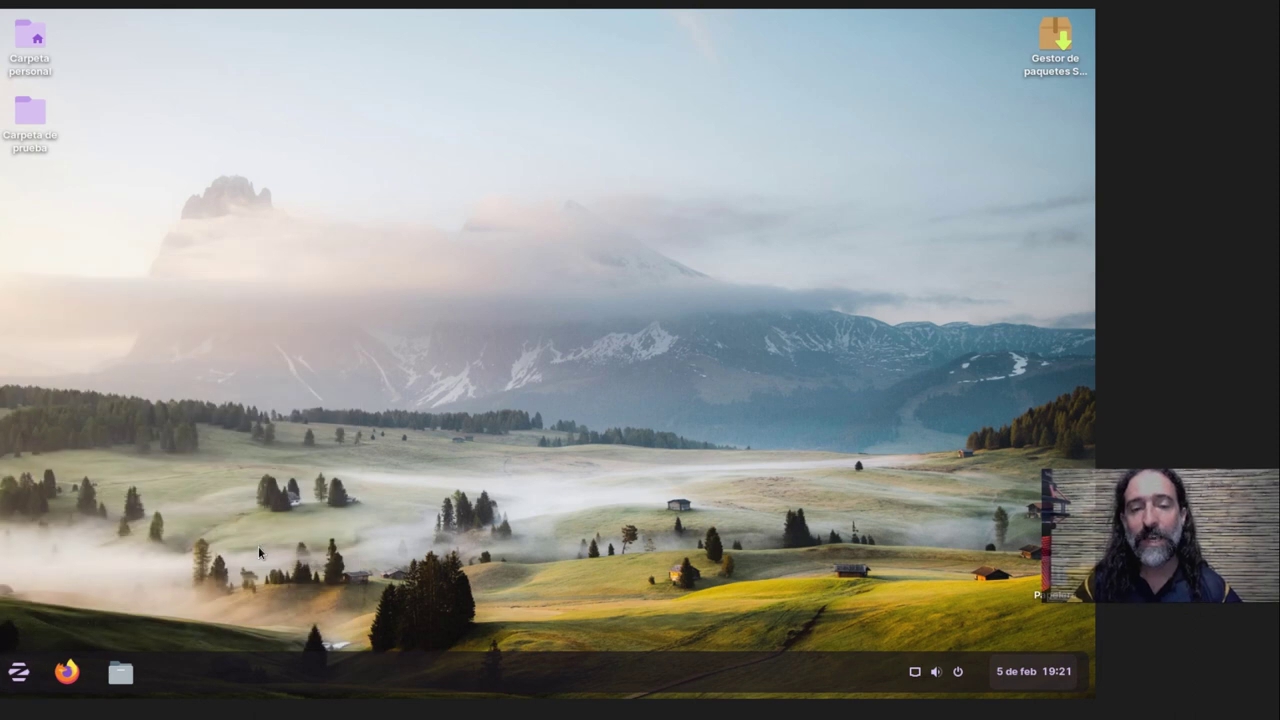
key(ctrl+f)
text(hora)
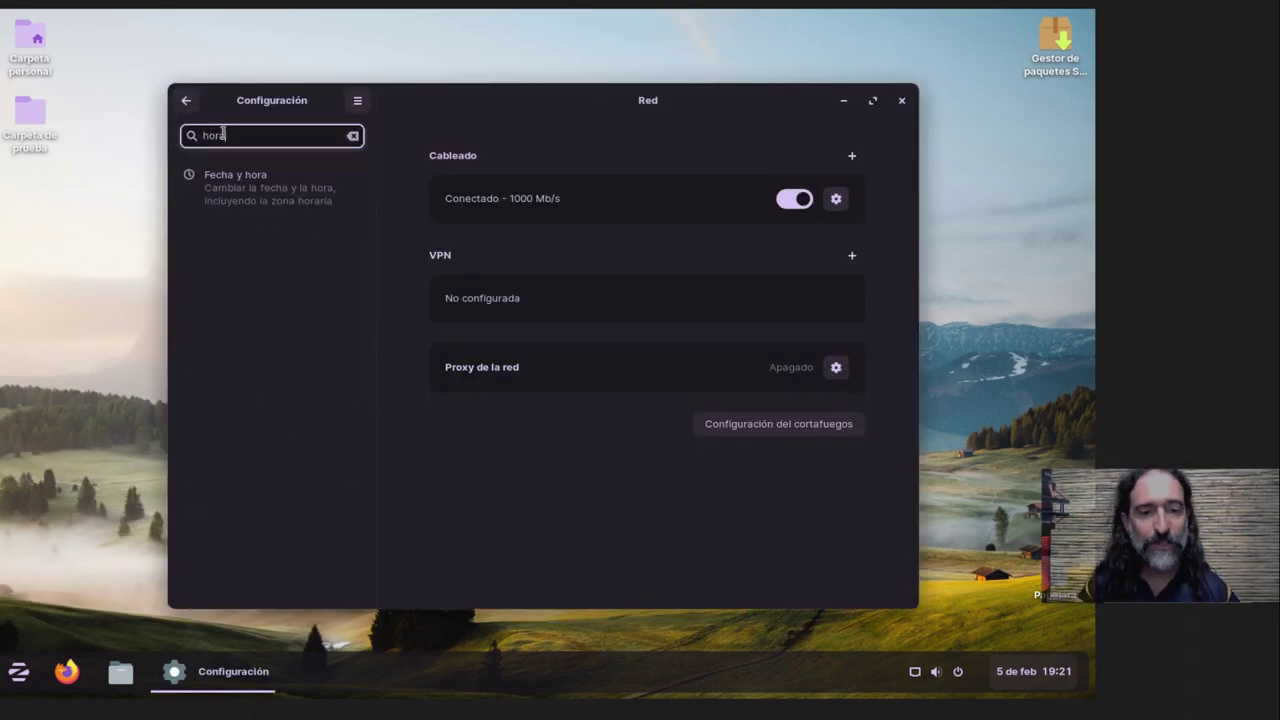
click(246, 204)
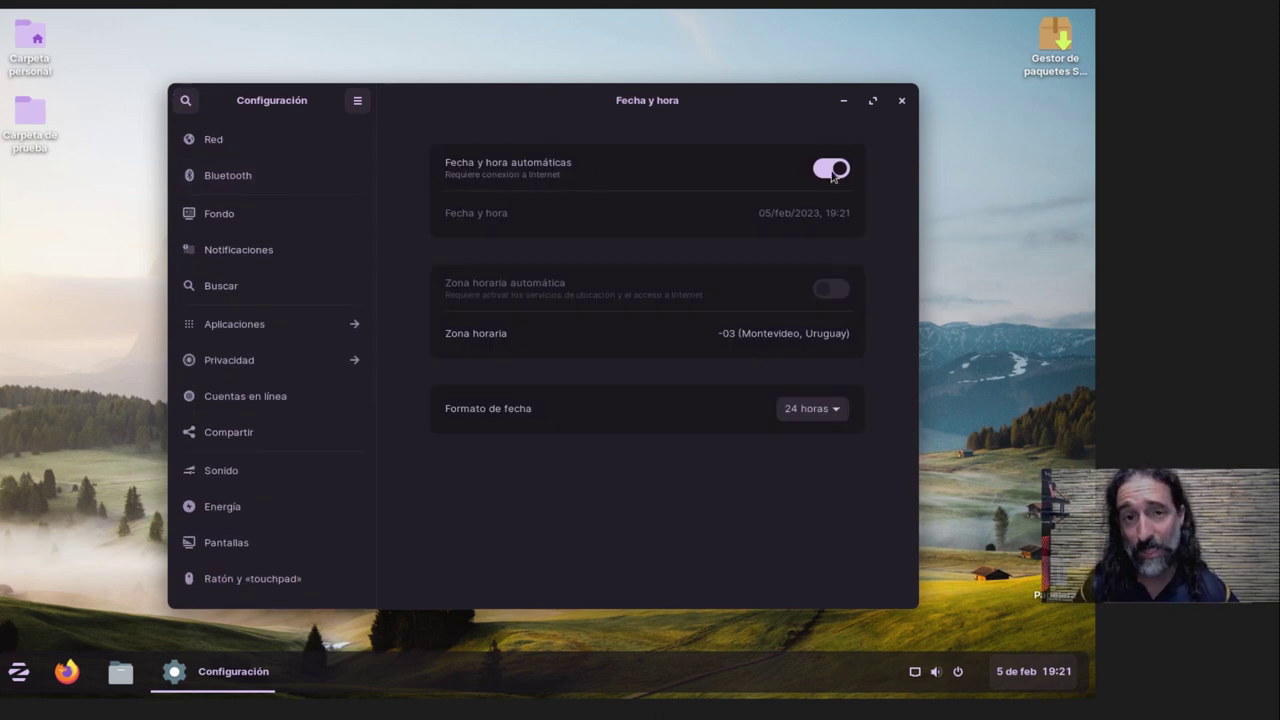
click(831, 170)
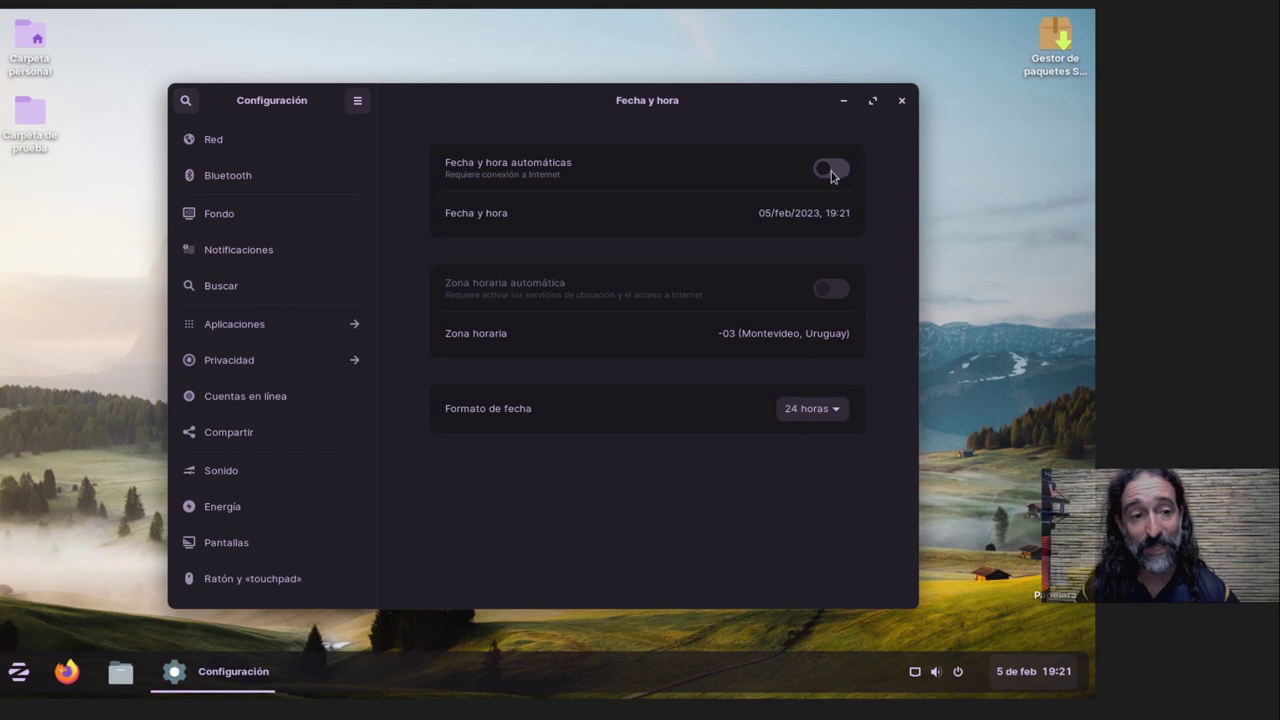
View the manual date and time editor and close it without changing any value.
click(800, 222)
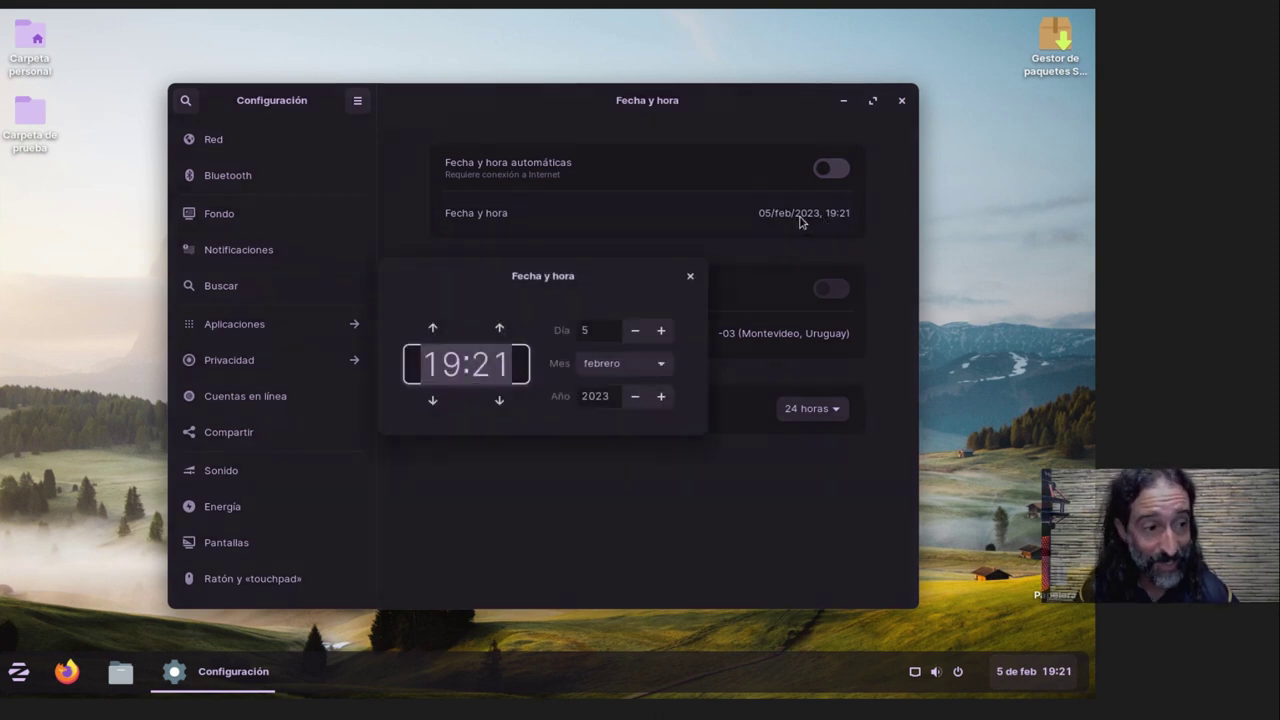
click(691, 279)
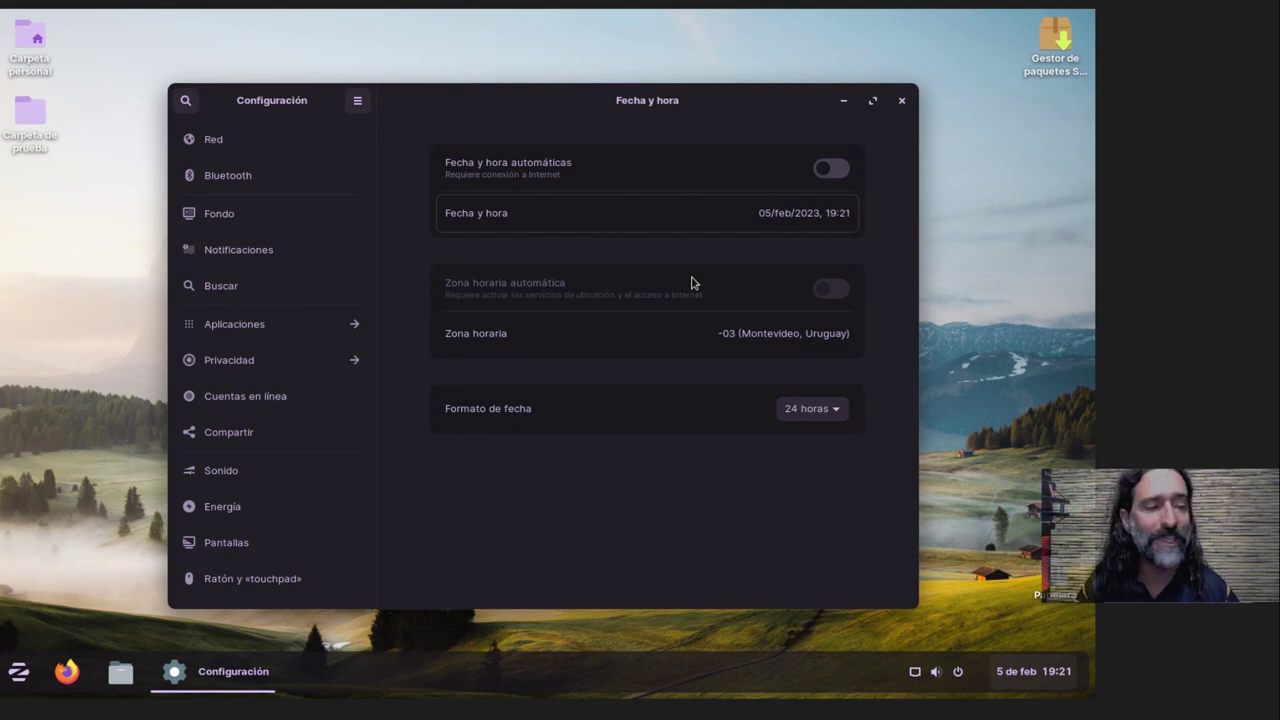
click(818, 224)
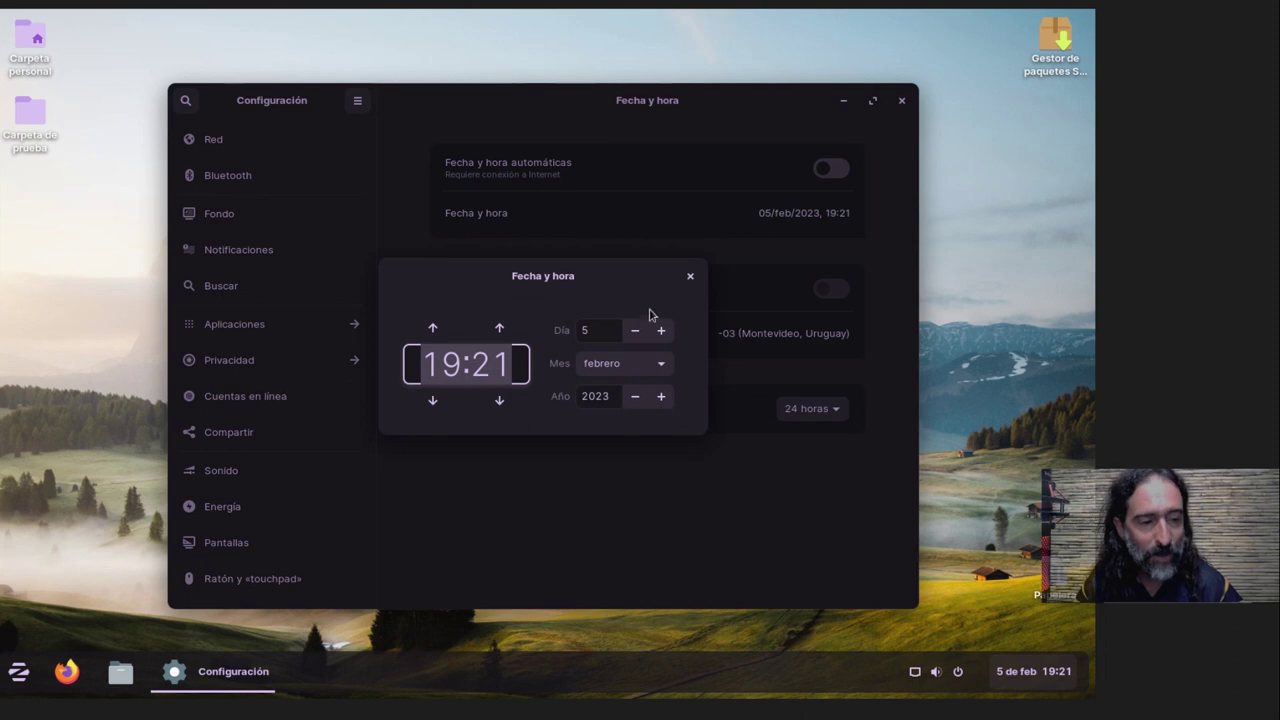
click(689, 279)
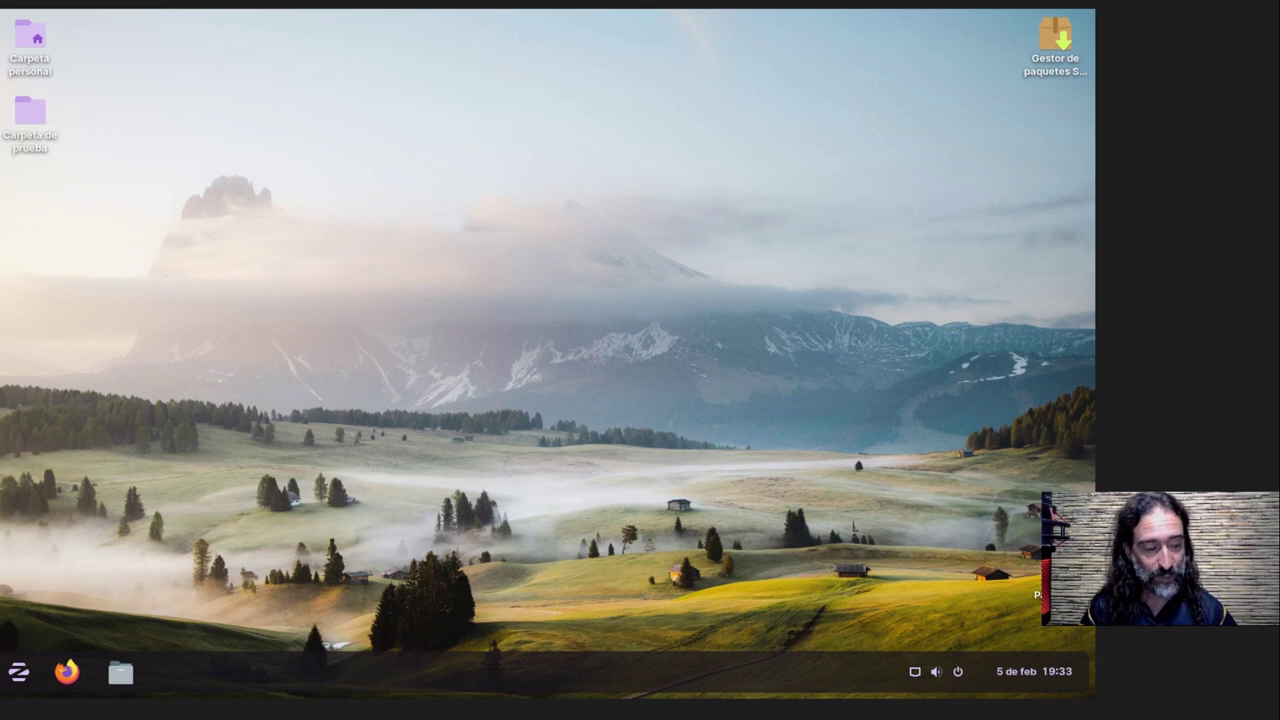
Find and open the Terminal application and begin the command line with apt.
click(29, 677)
text(terminal)
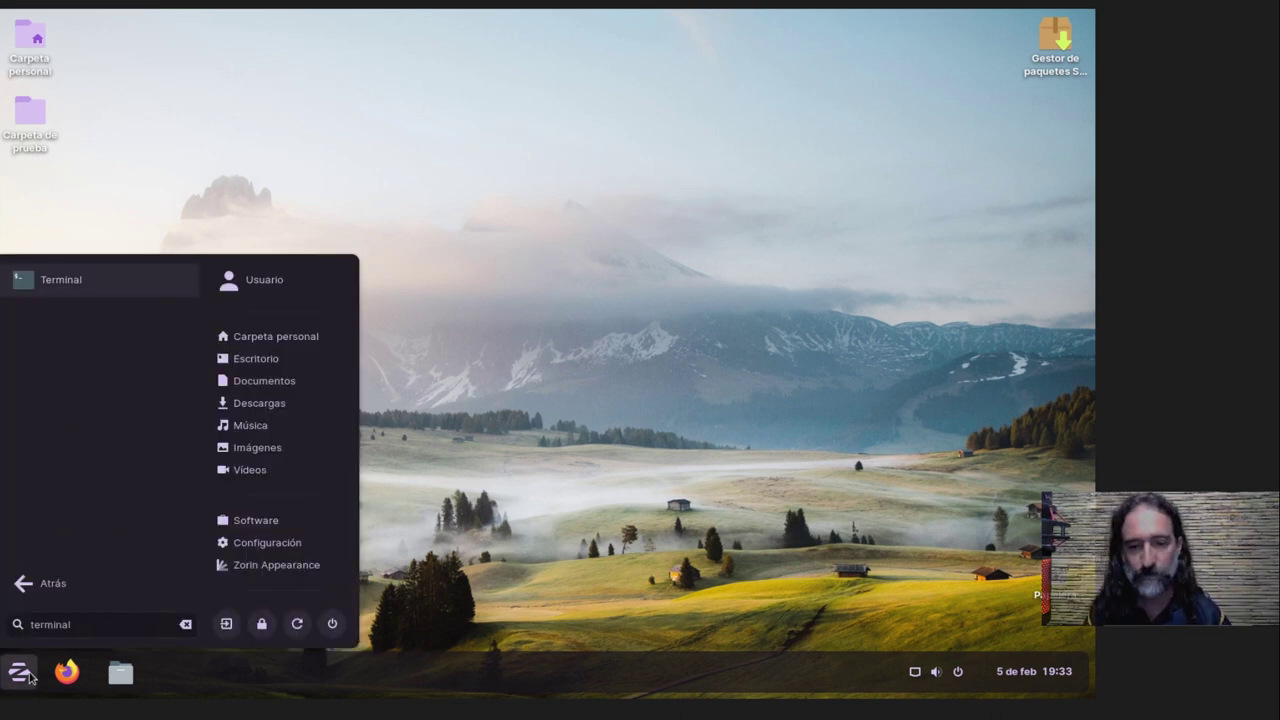
key(Return)
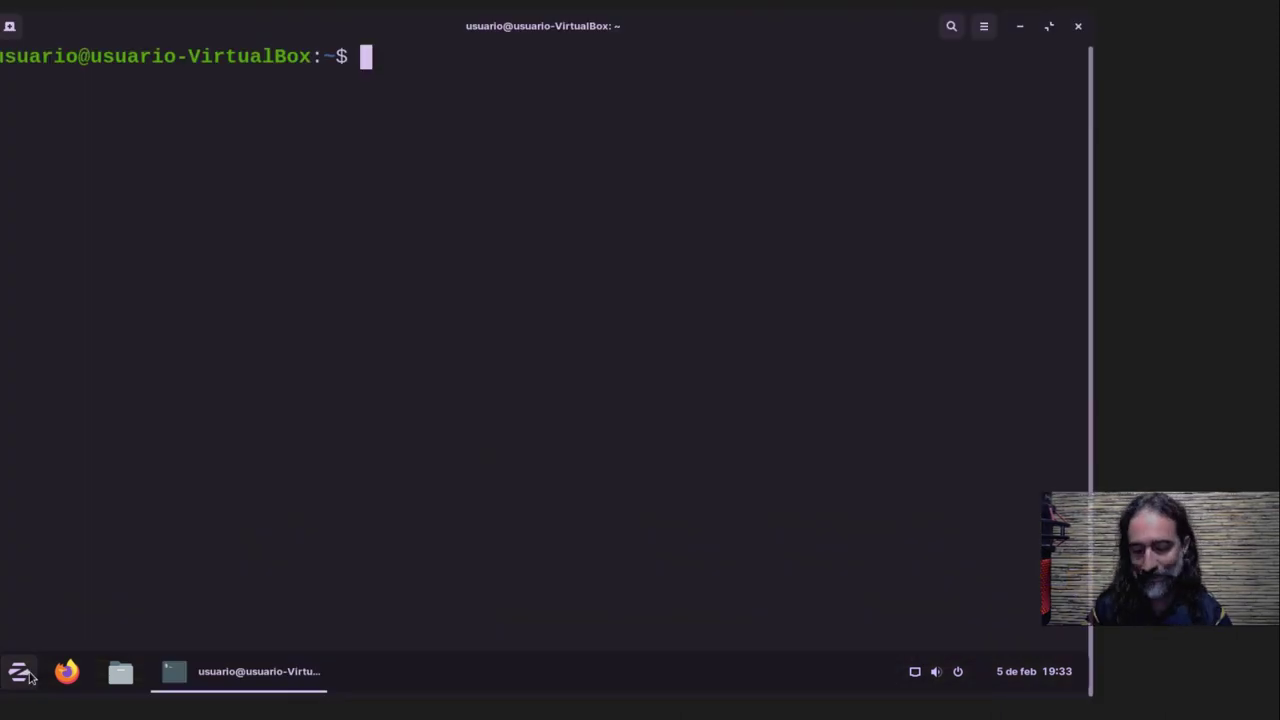
text(apt-get)
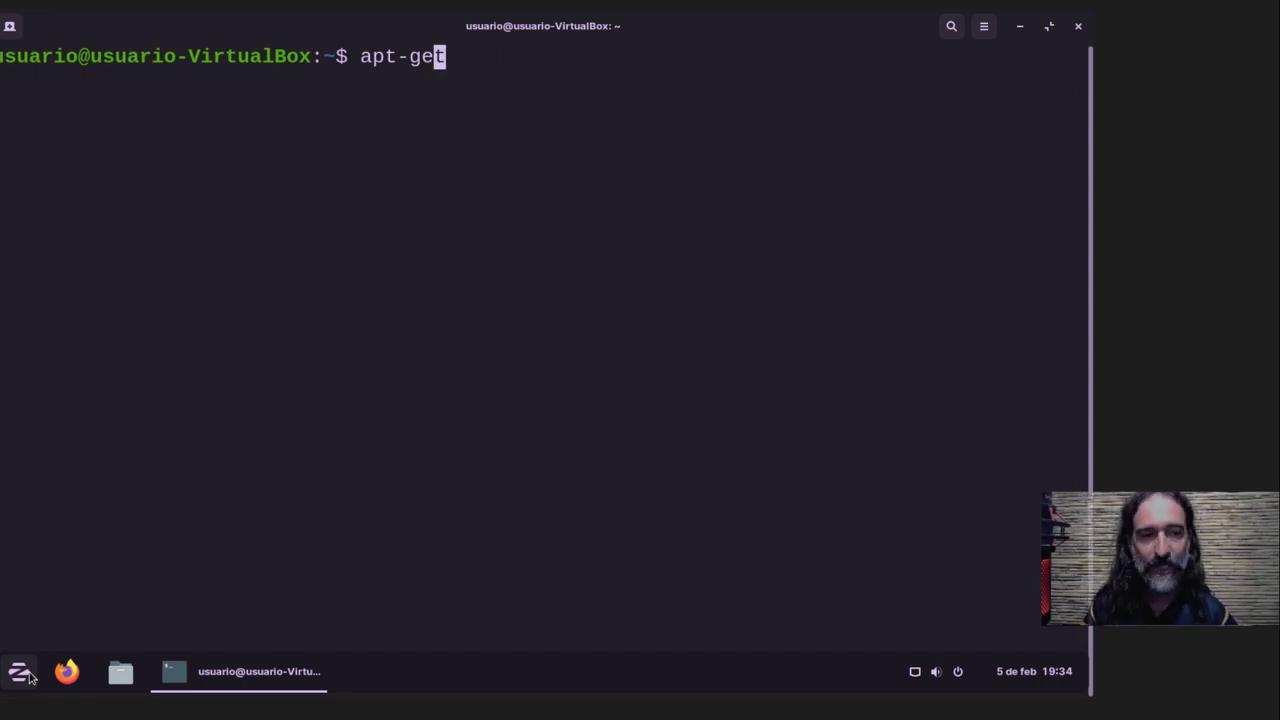
key(BackSpace)
key(BackSpace)
key(BackSpace)
key(BackSpace)
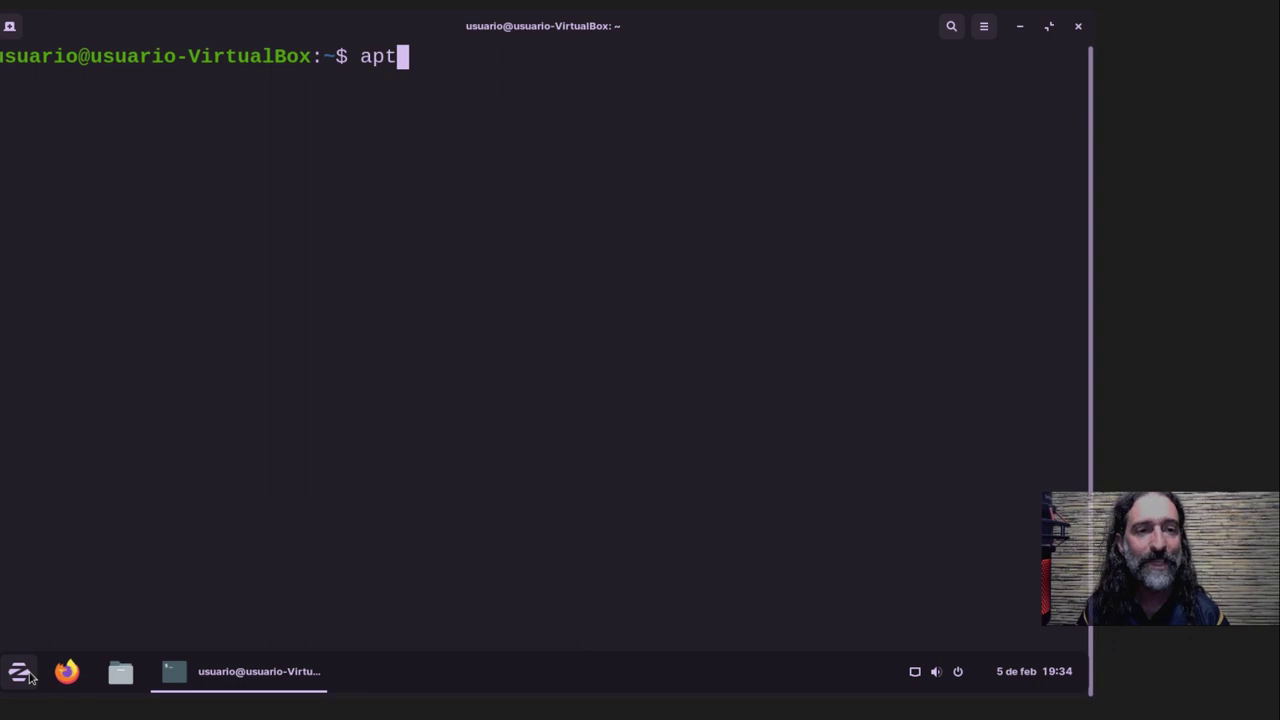
Complete the command line as sudo apt install synaptic.
key(Left)
key(Left)
key(Left)
text(sudo)
key(End)
text(install)
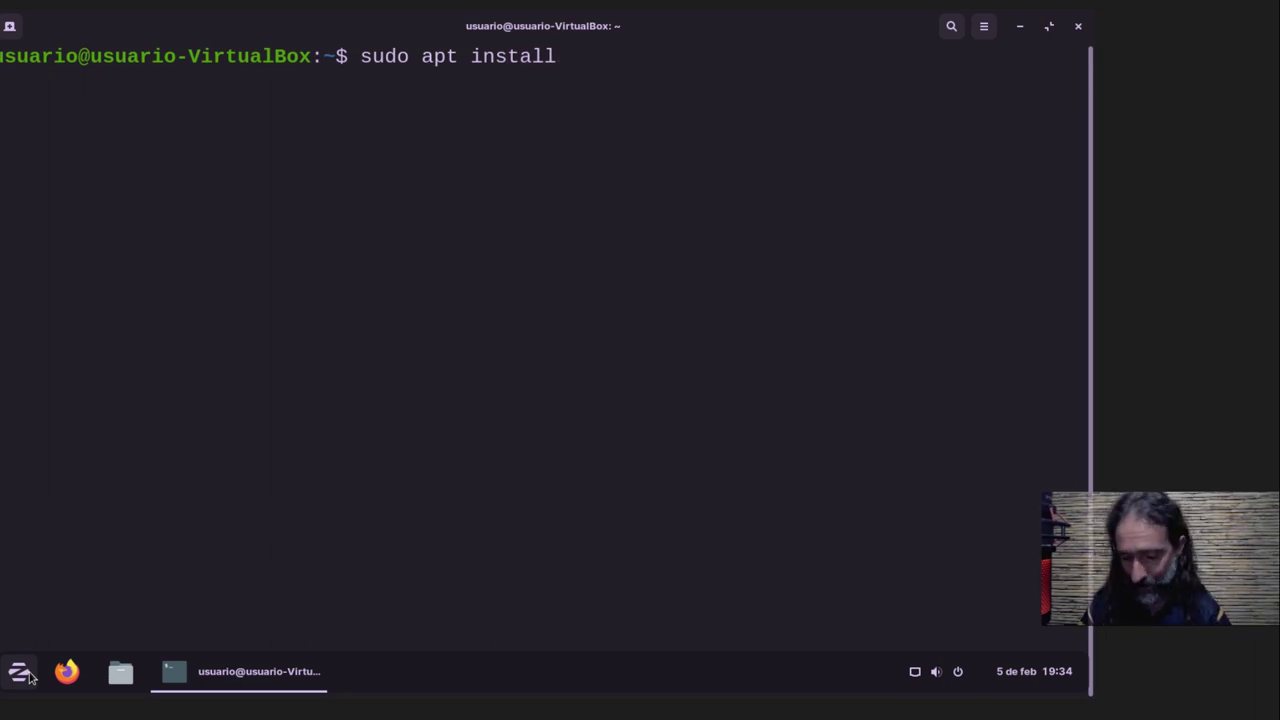
text( synaptic)
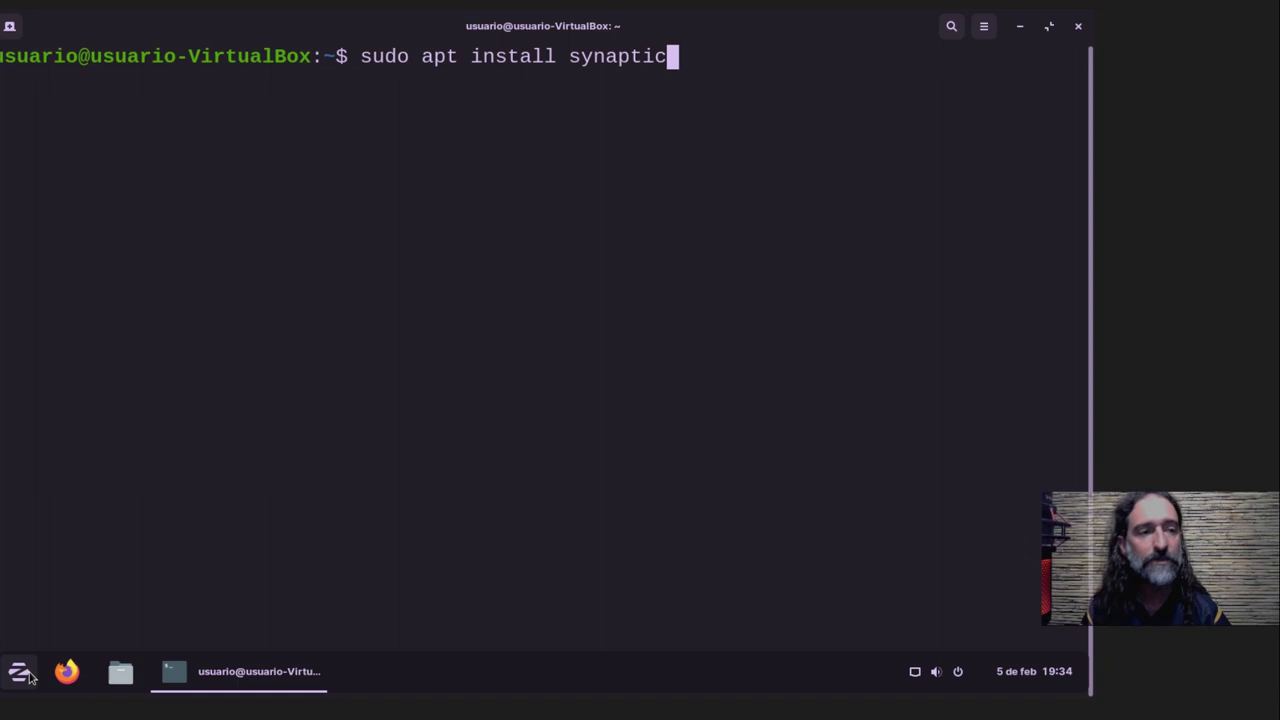
Run the Synaptic installation, authenticate with the account password, and close the terminal.
key(Return)
text(*******)
key(Return)
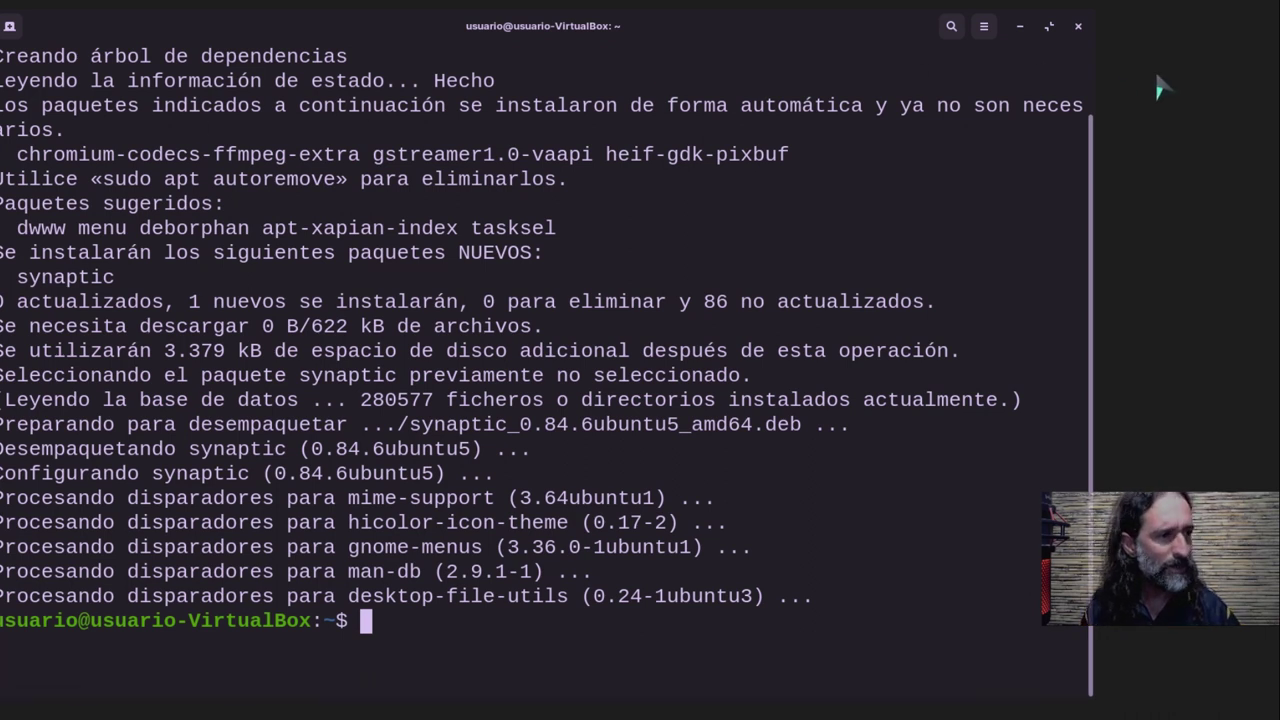
click(1078, 27)
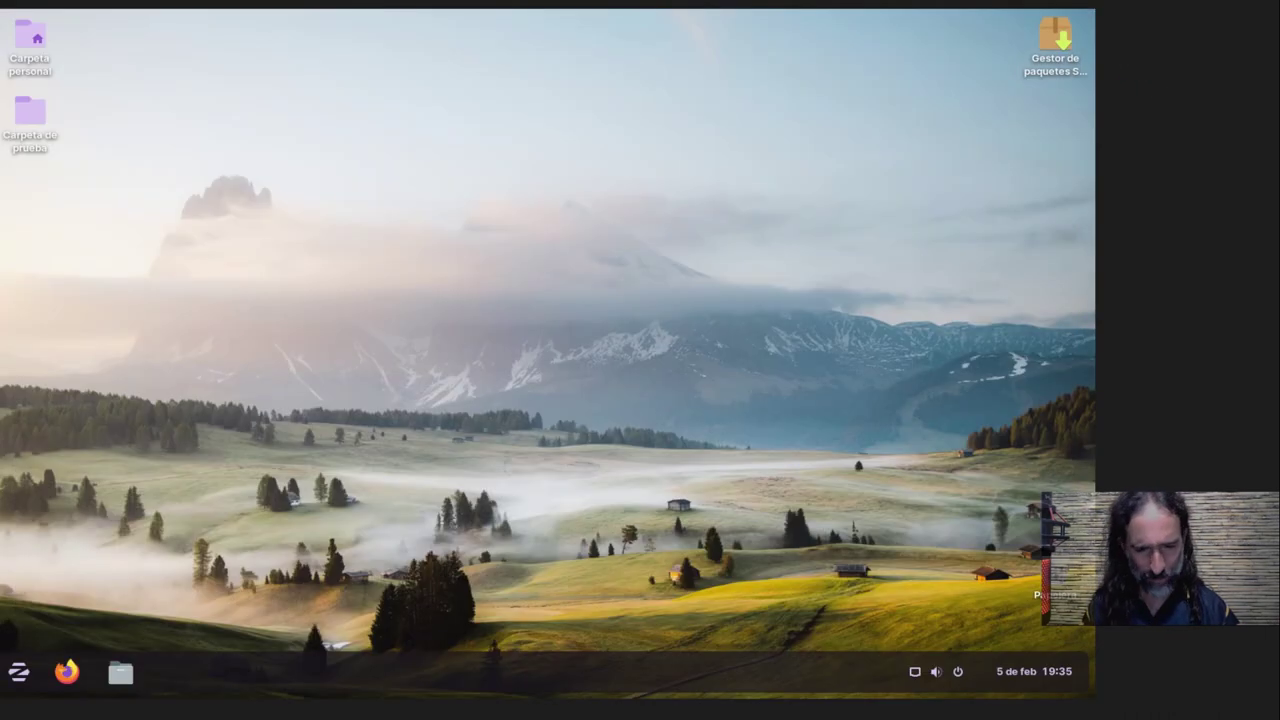
Search the applications for synap, launch the Synaptic package manager and authenticate with the account password.
click(20, 683)
text(synap)
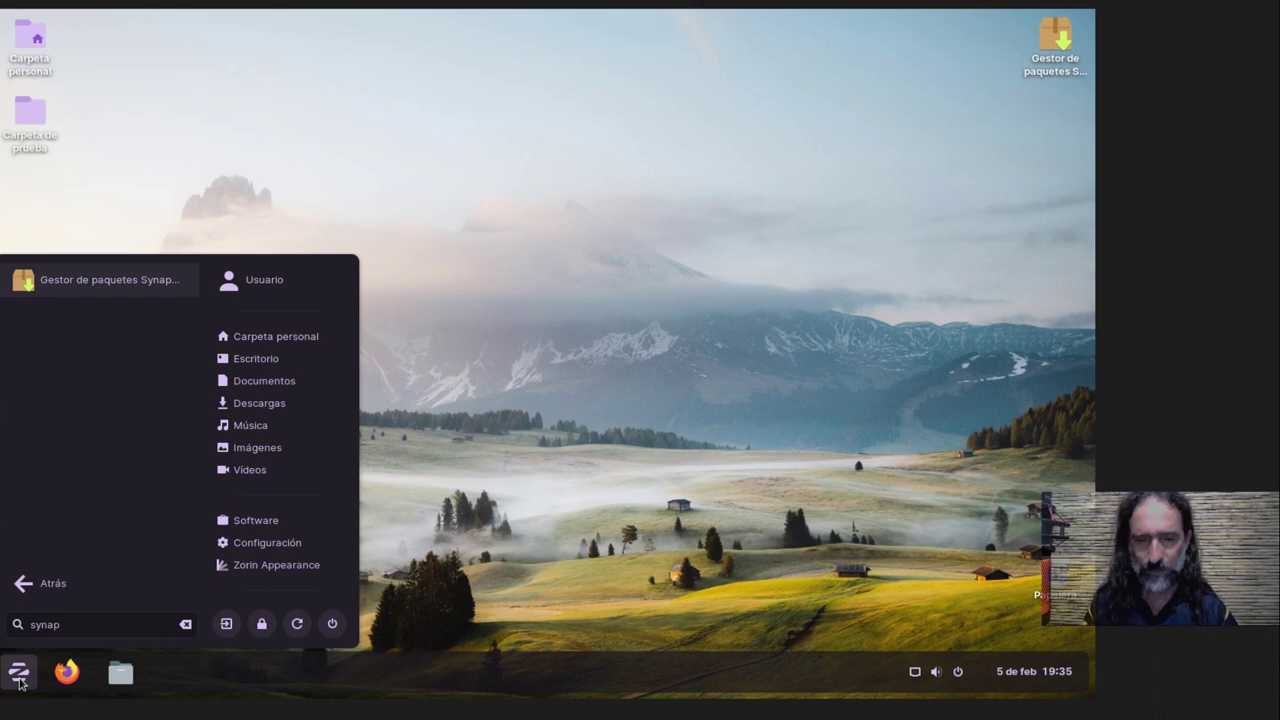
click(110, 288)
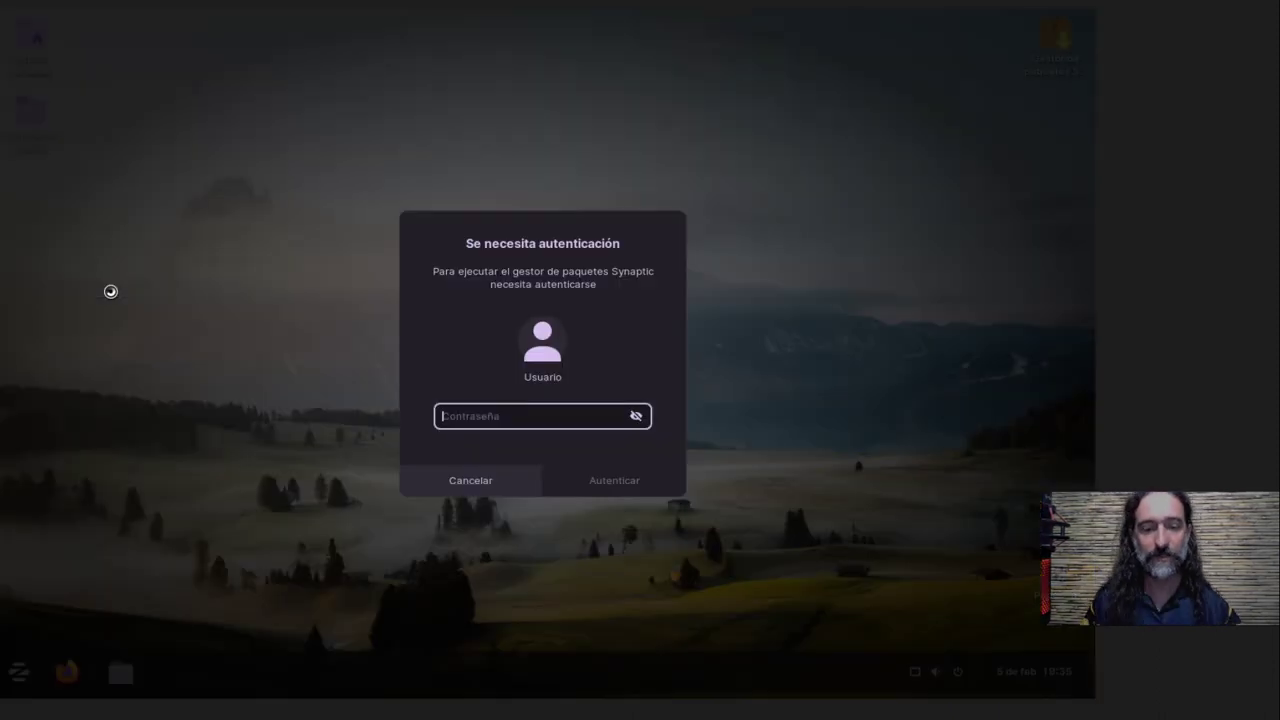
text(********)
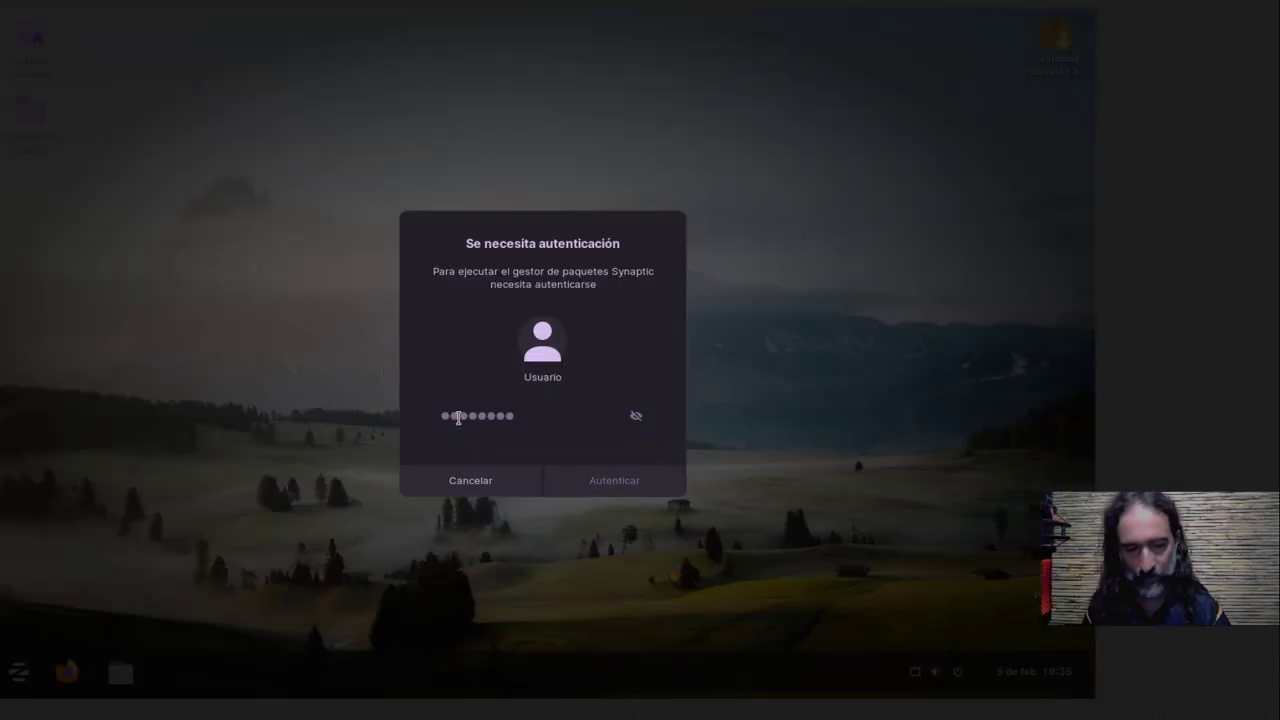
key(Return)
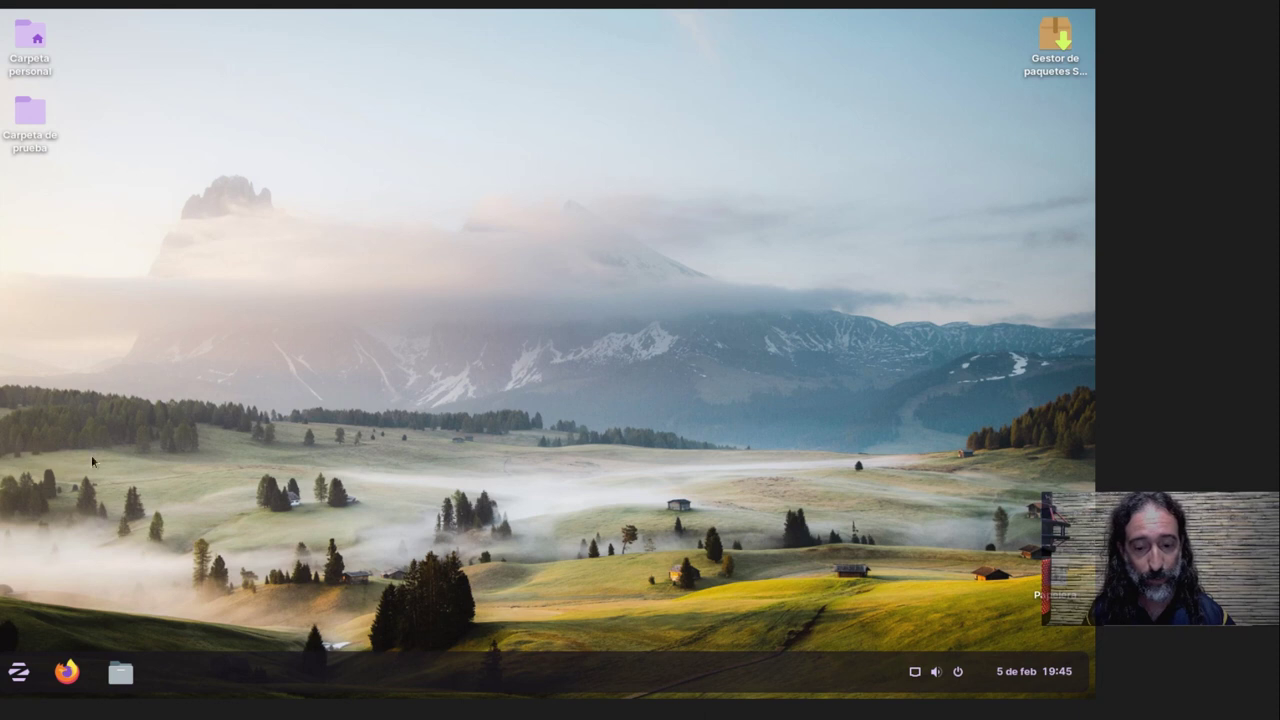
Review the Presentación, Tema, Interfaz, Escritorio and Tipografías options in Zorin Appearance, and close it.
click(30, 683)
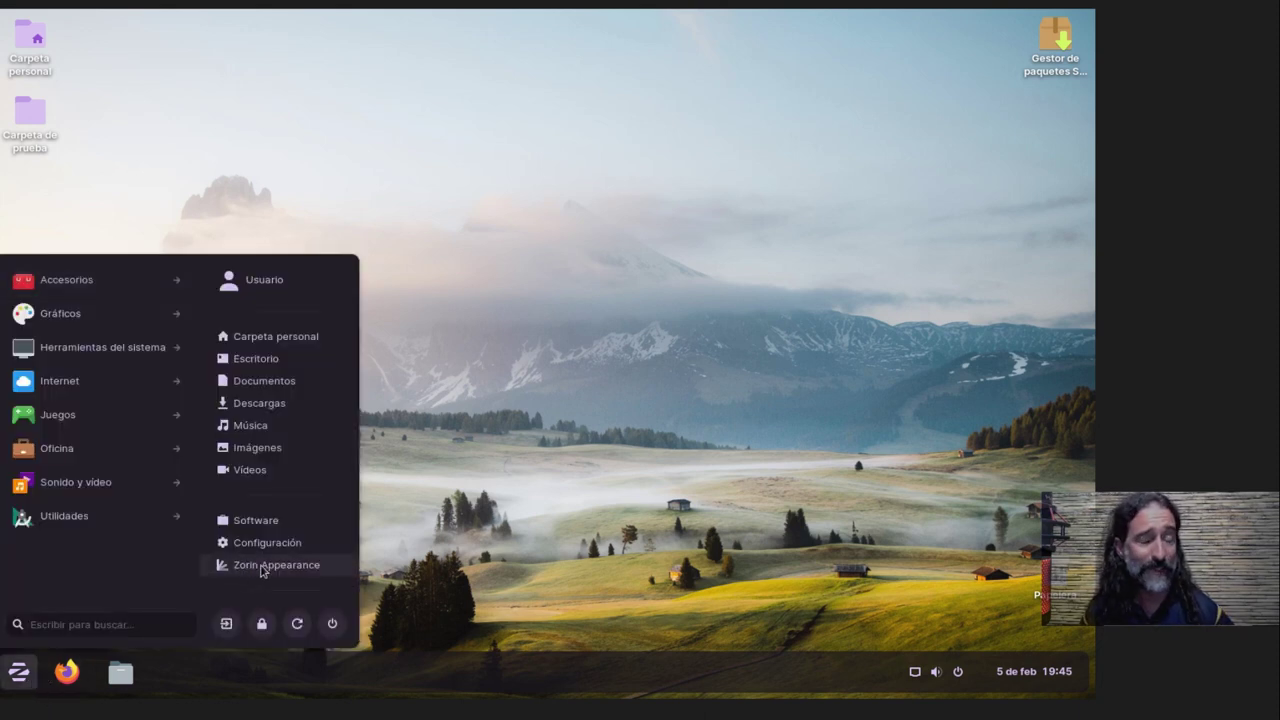
click(262, 566)
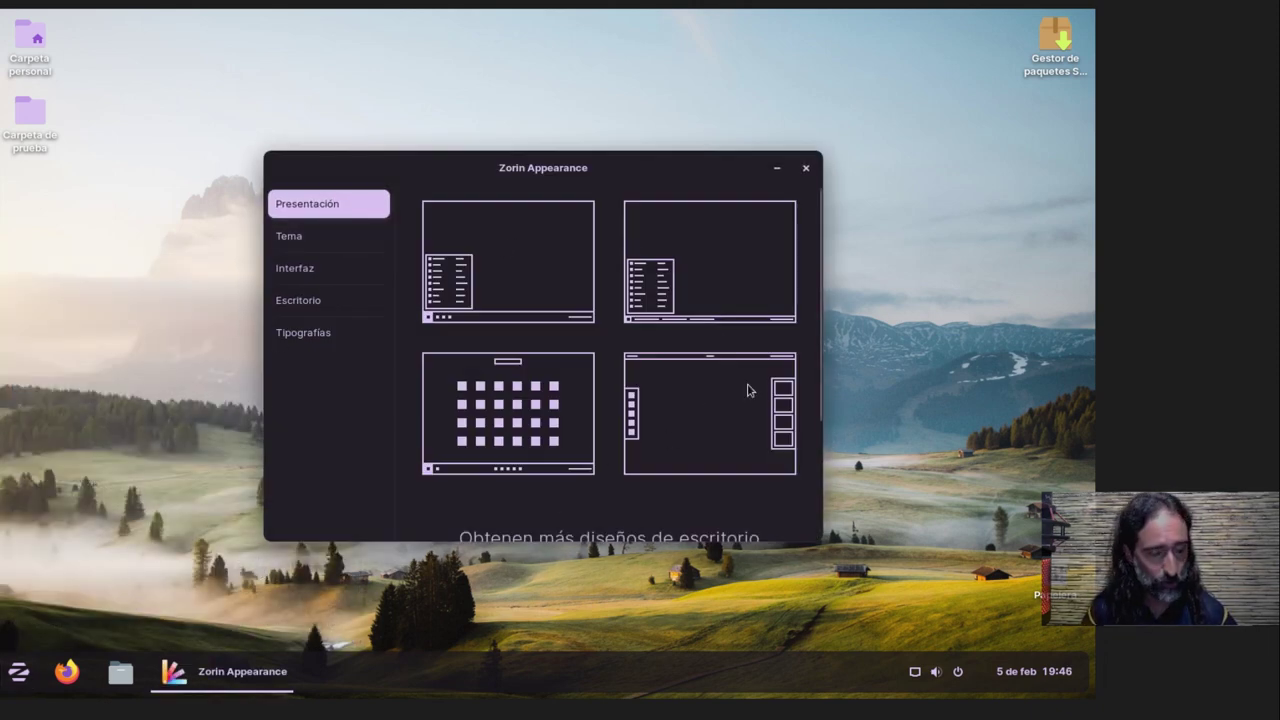
click(342, 236)
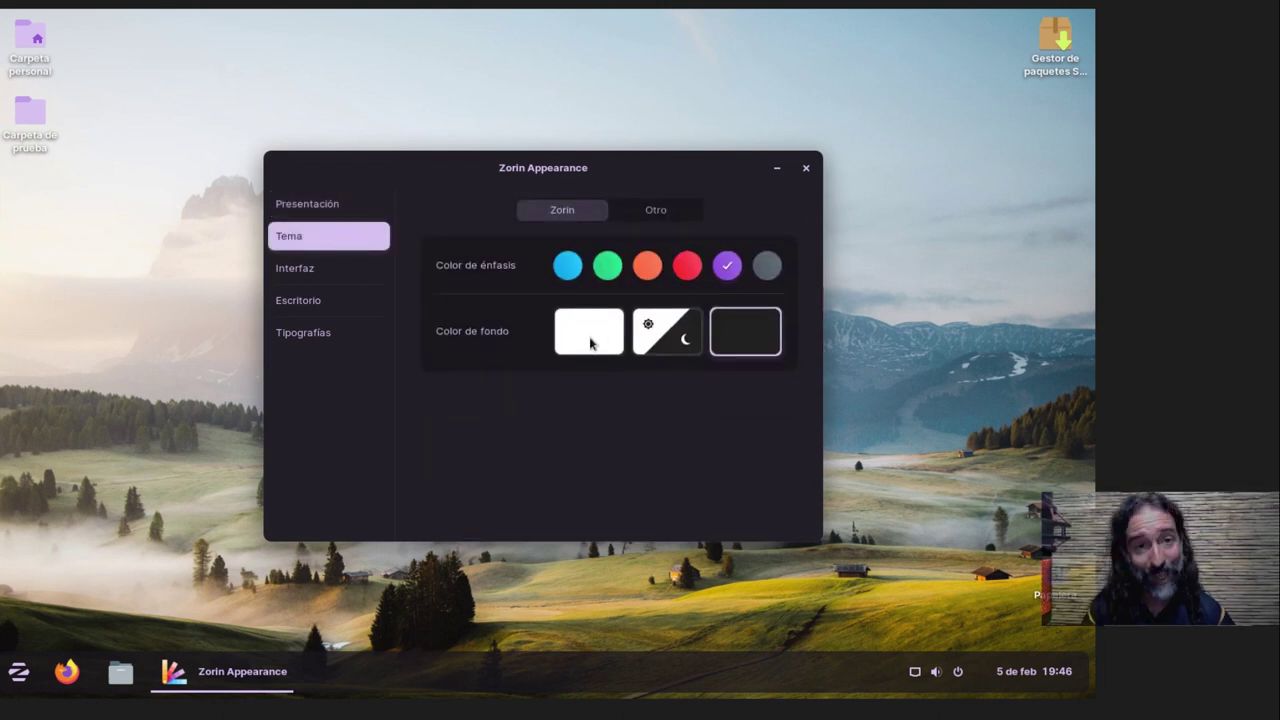
click(330, 268)
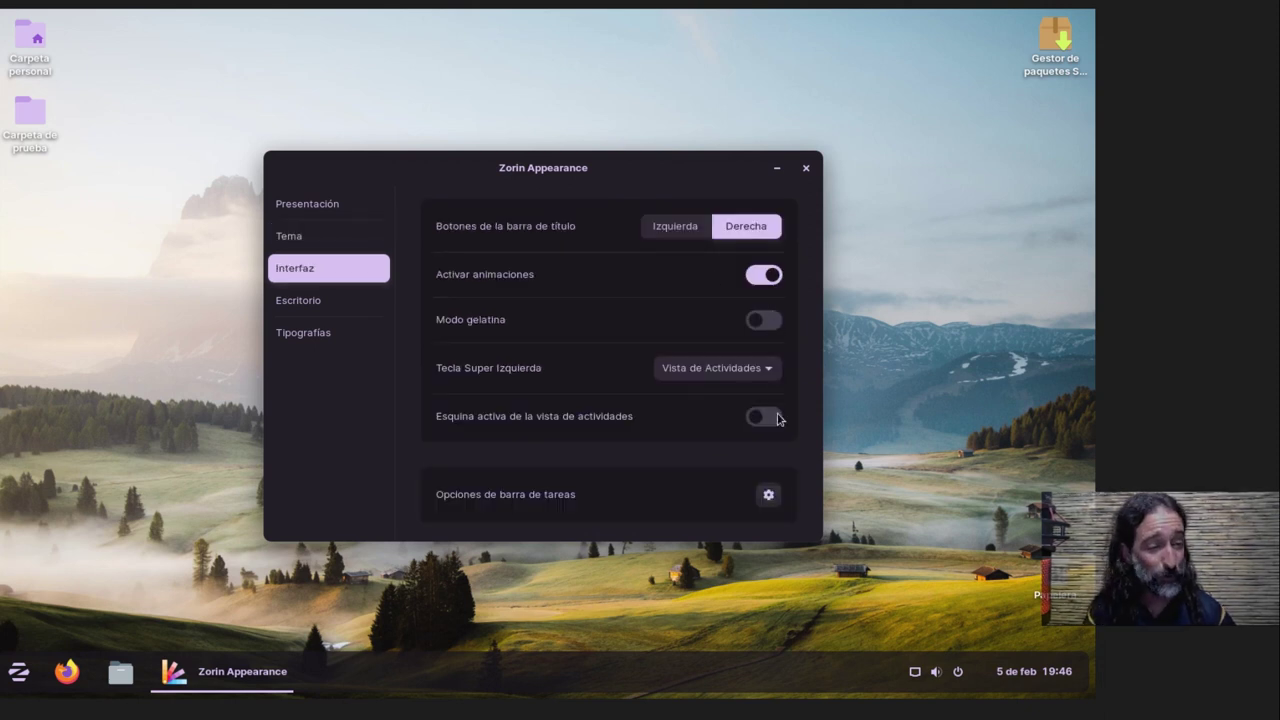
click(325, 306)
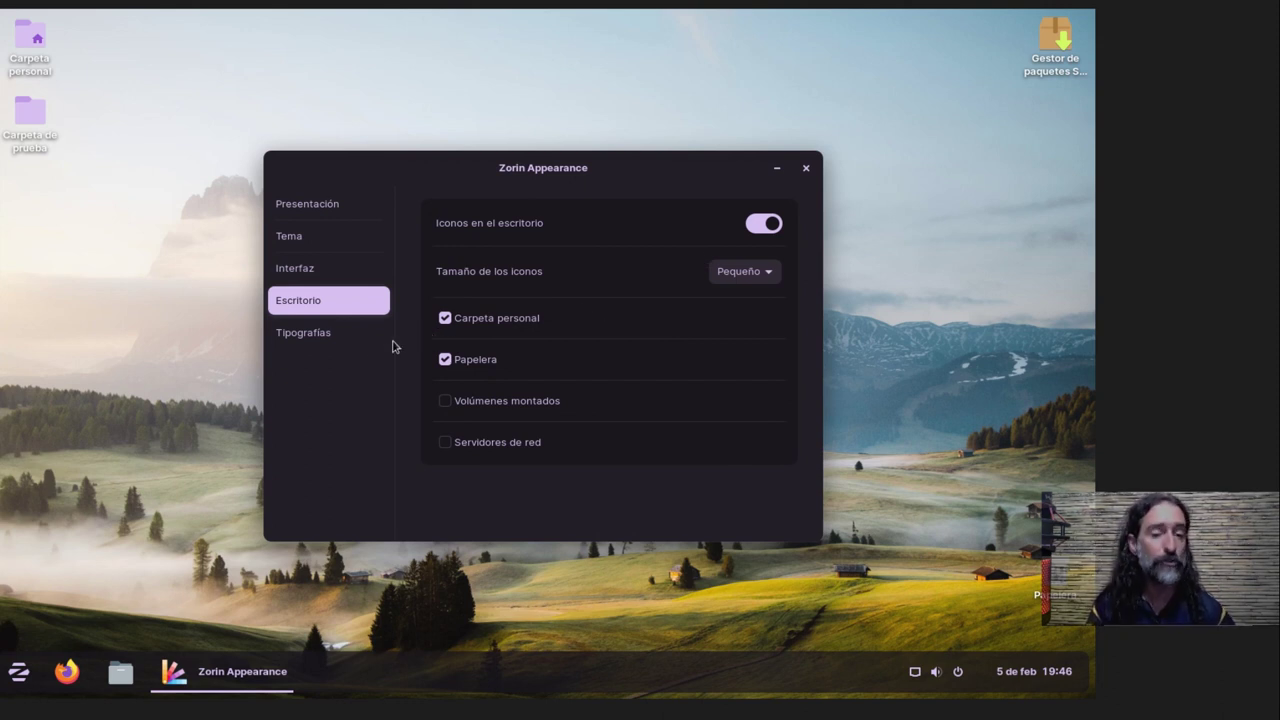
click(342, 344)
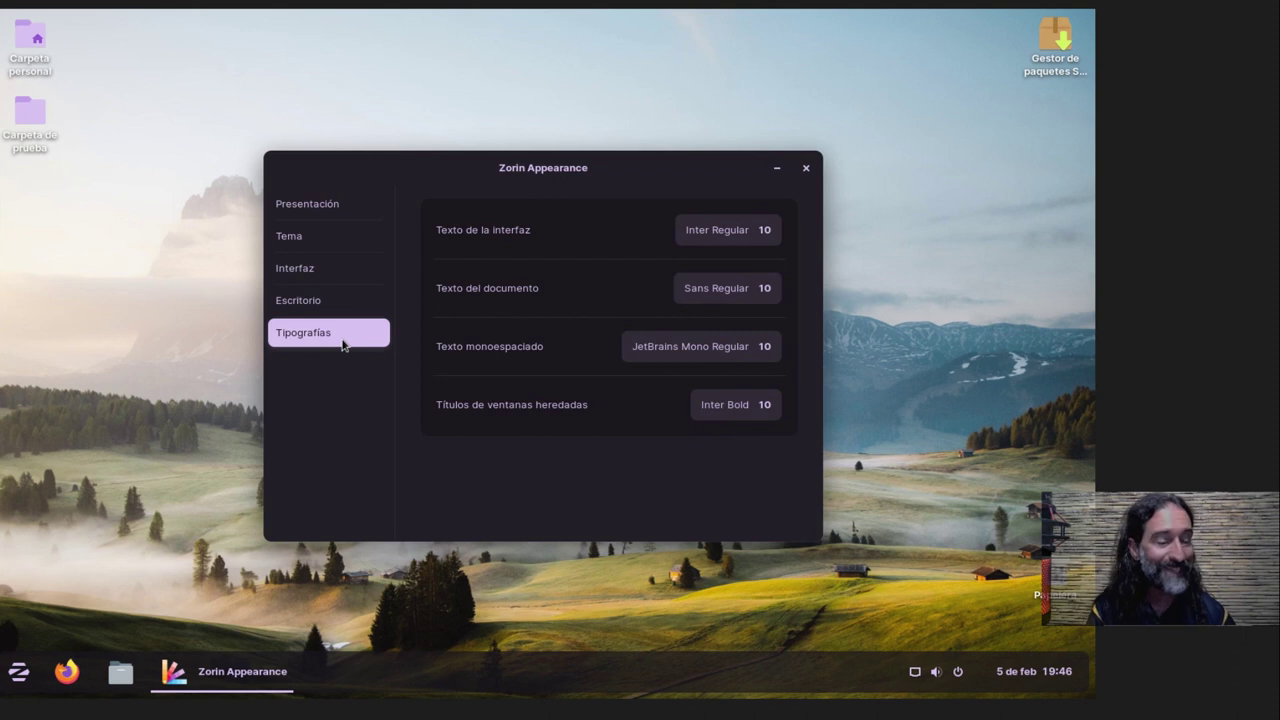
click(806, 168)
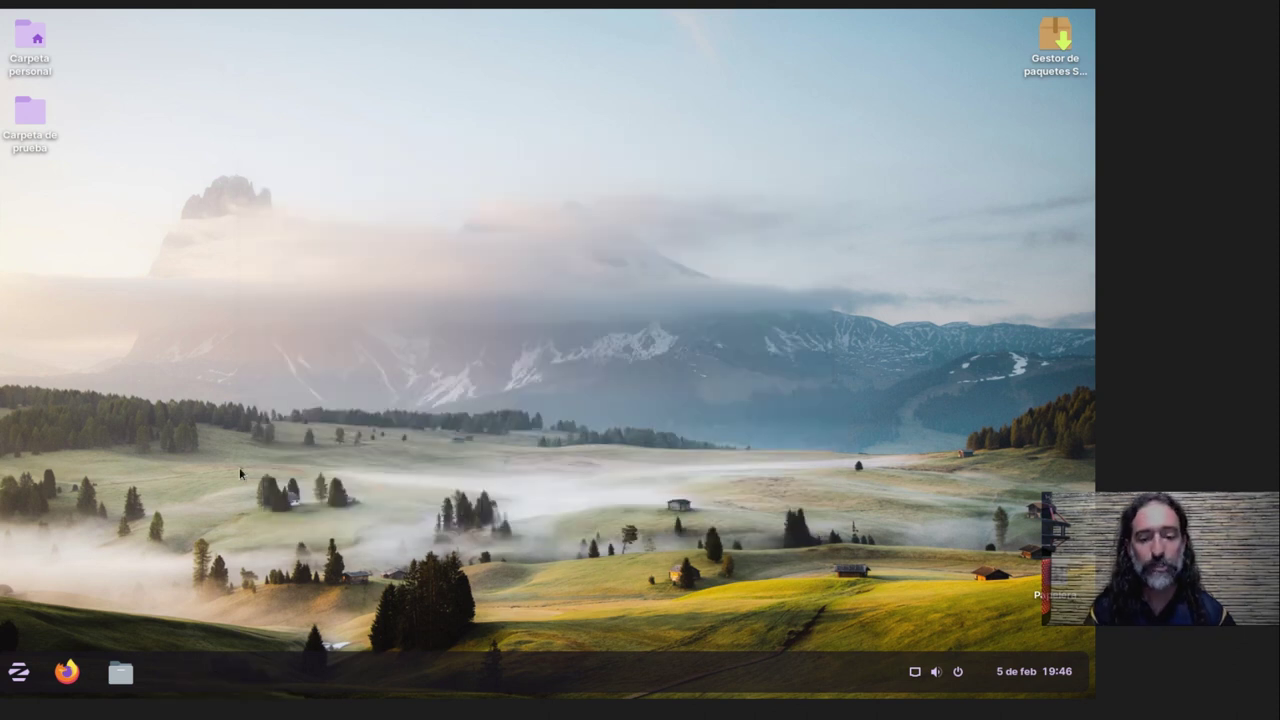
Open Configuración and look through the Fondo, Sonido, Energía, Pantallas and Ratón y «touchpad» sections.
click(19, 674)
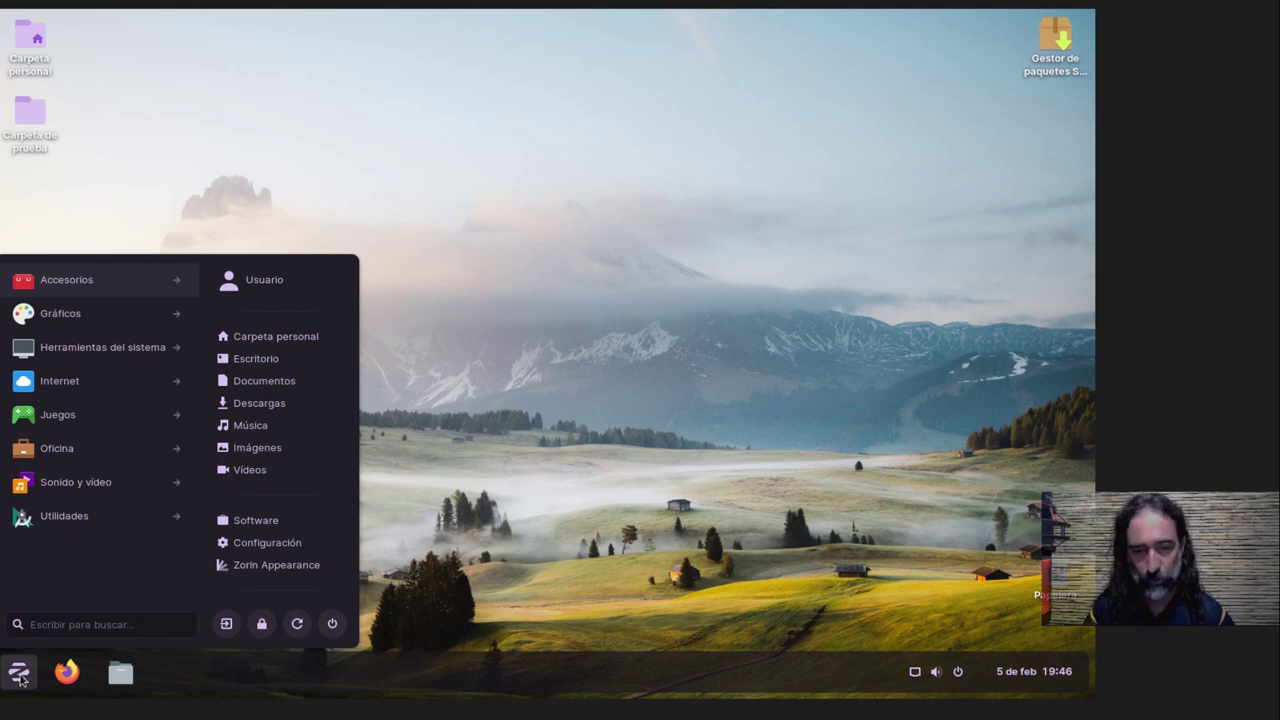
click(241, 543)
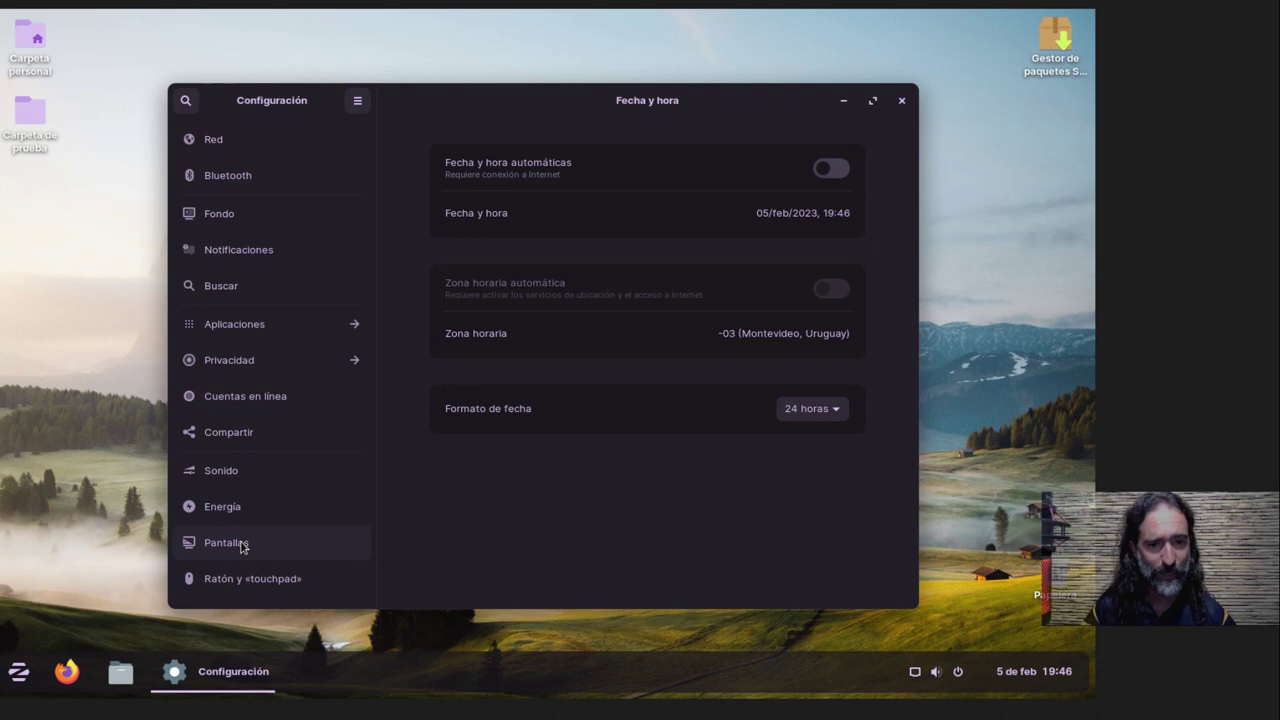
click(229, 214)
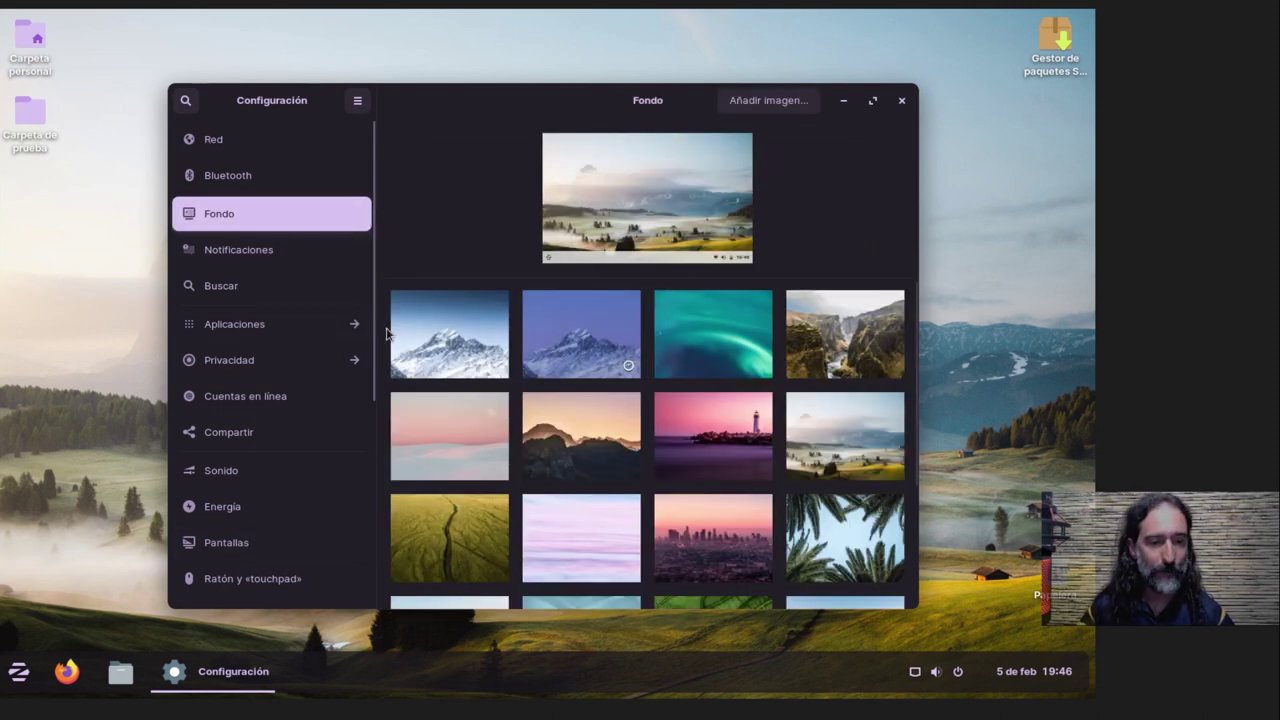
click(226, 470)
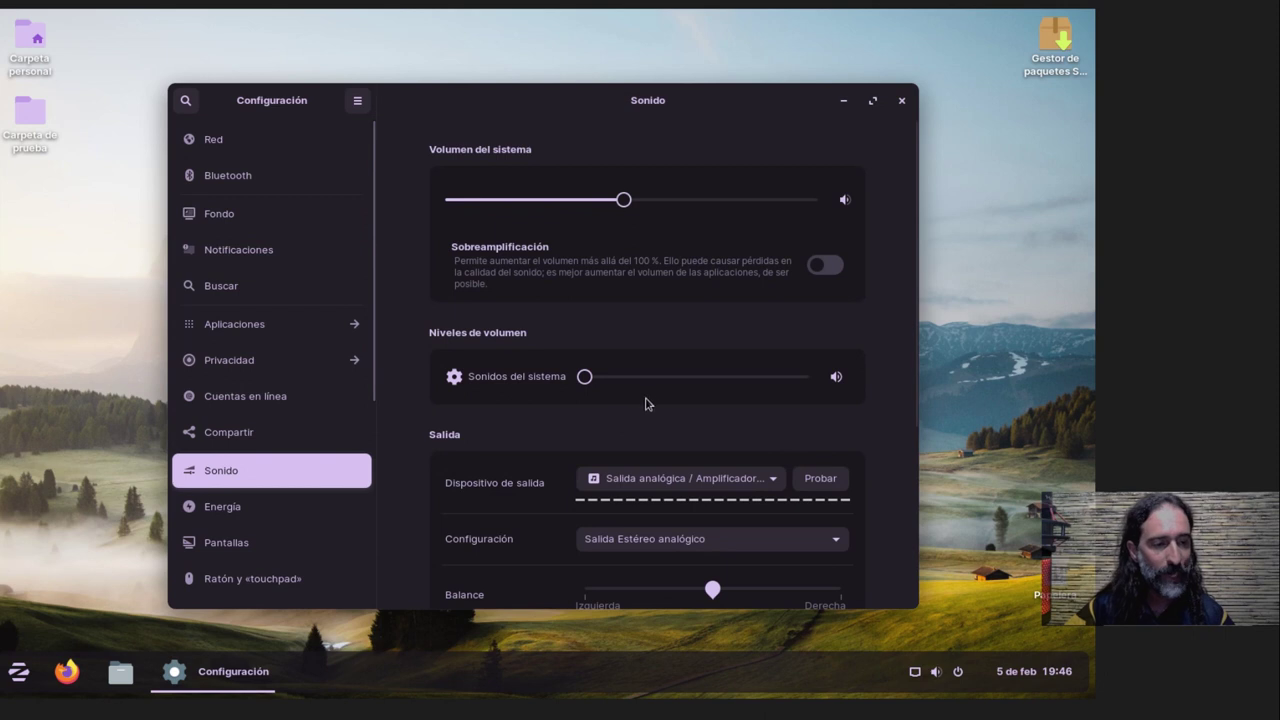
click(235, 507)
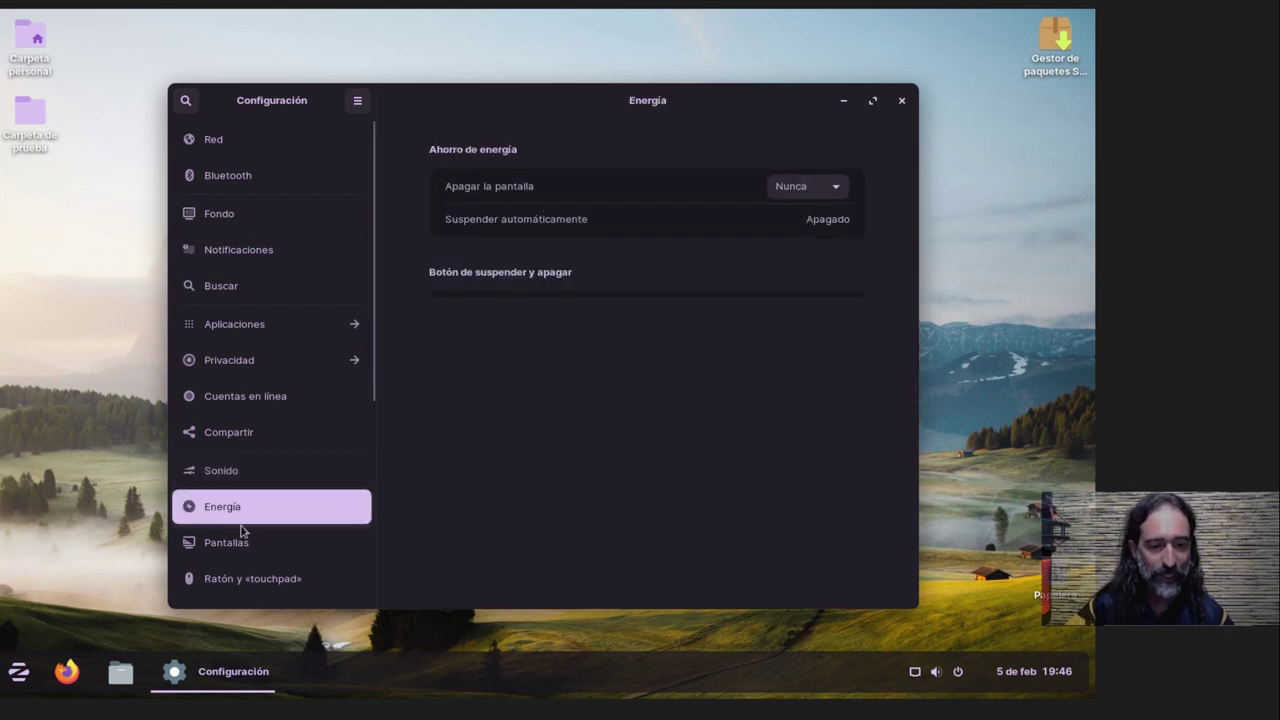
click(243, 543)
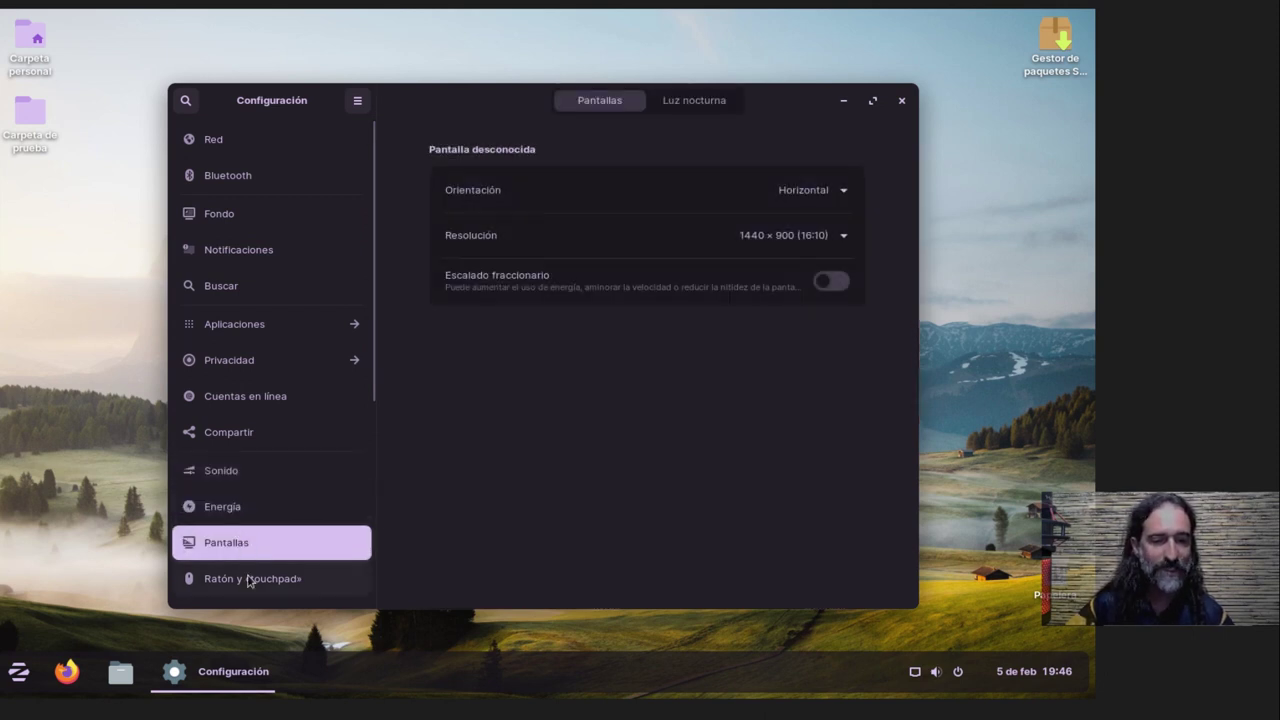
click(249, 579)
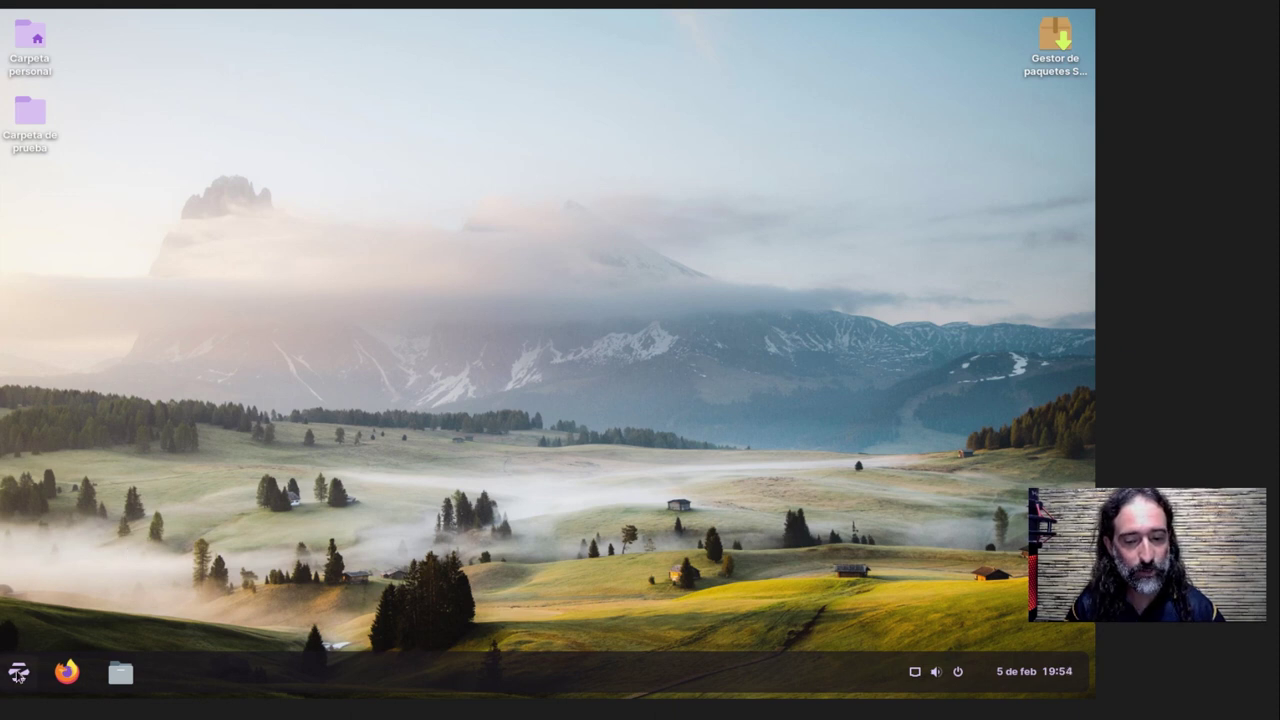
Open Carpeta de prueba from the desktop to view its files.
click(19, 675)
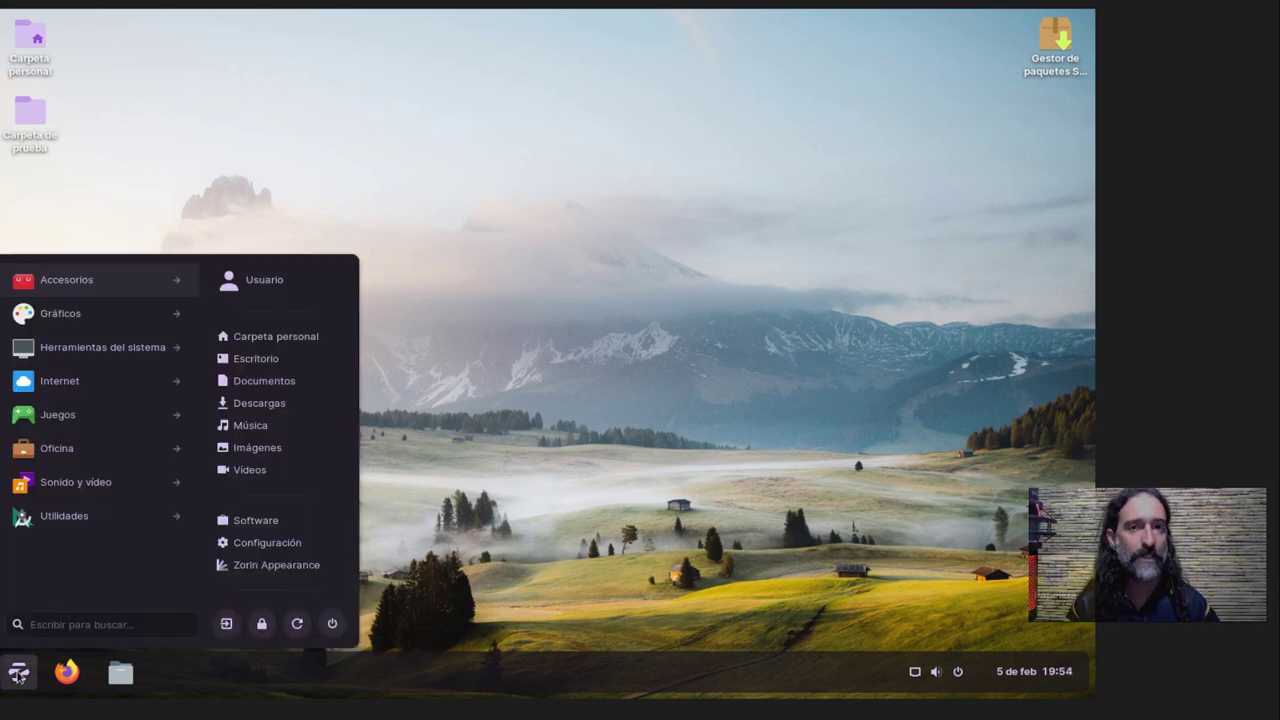
click(19, 675)
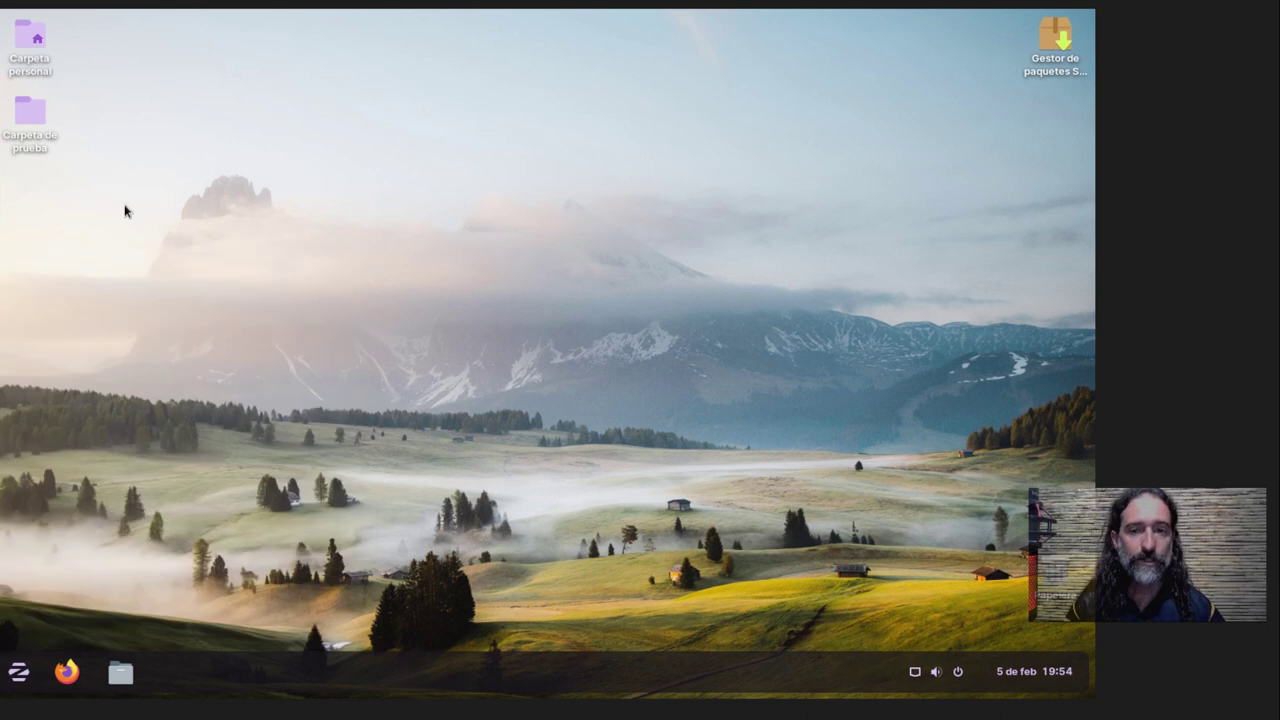
click(34, 119)
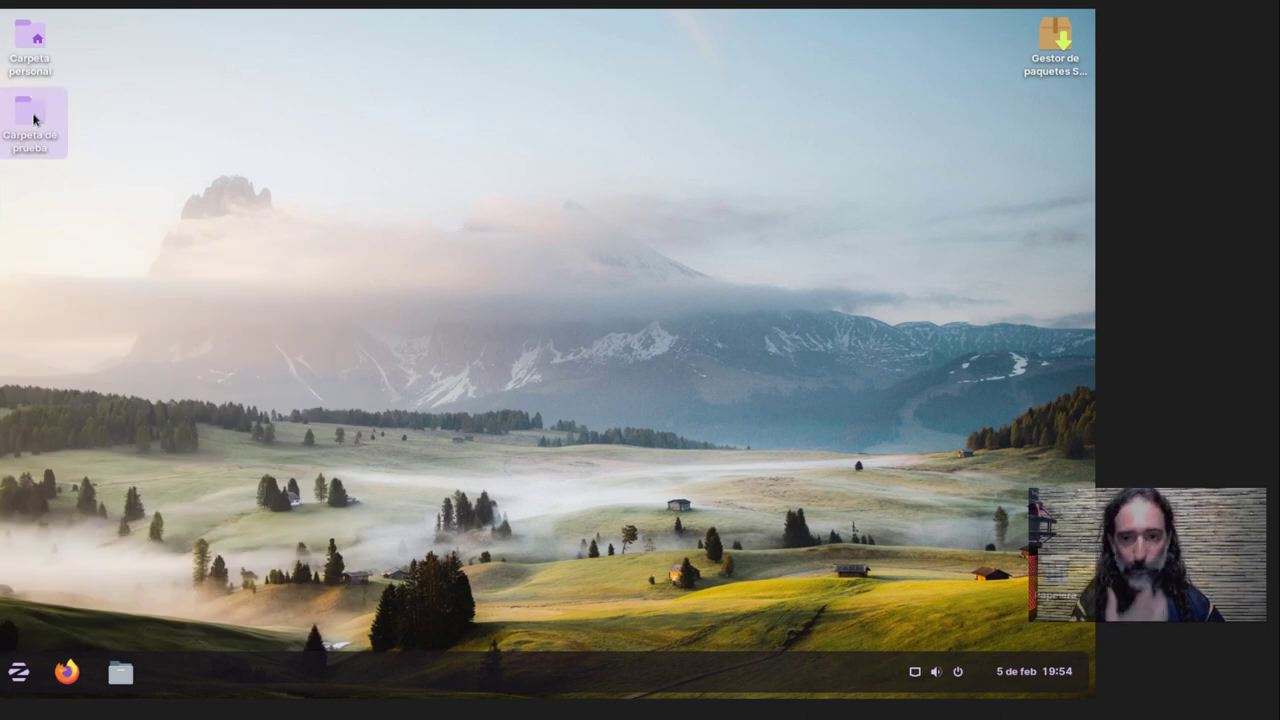
double_click(34, 119)
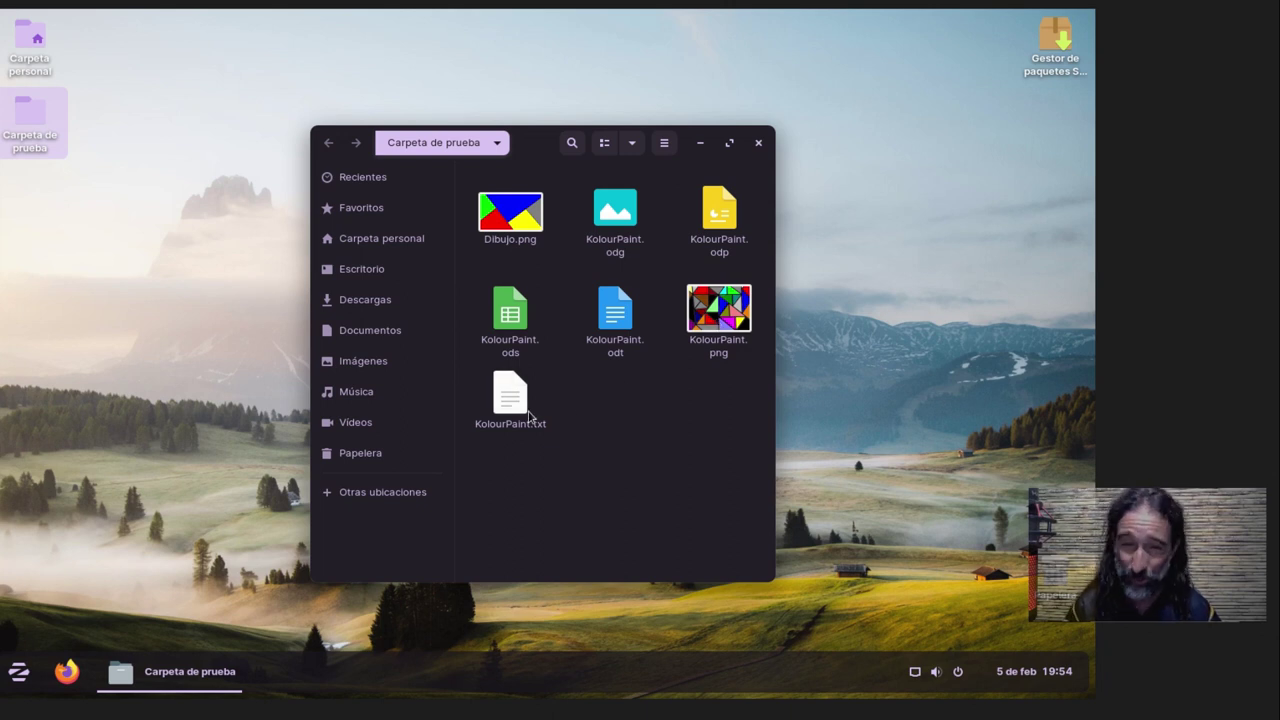
Search the installed applications for KolourPaint and dismiss the search without launching it.
click(20, 678)
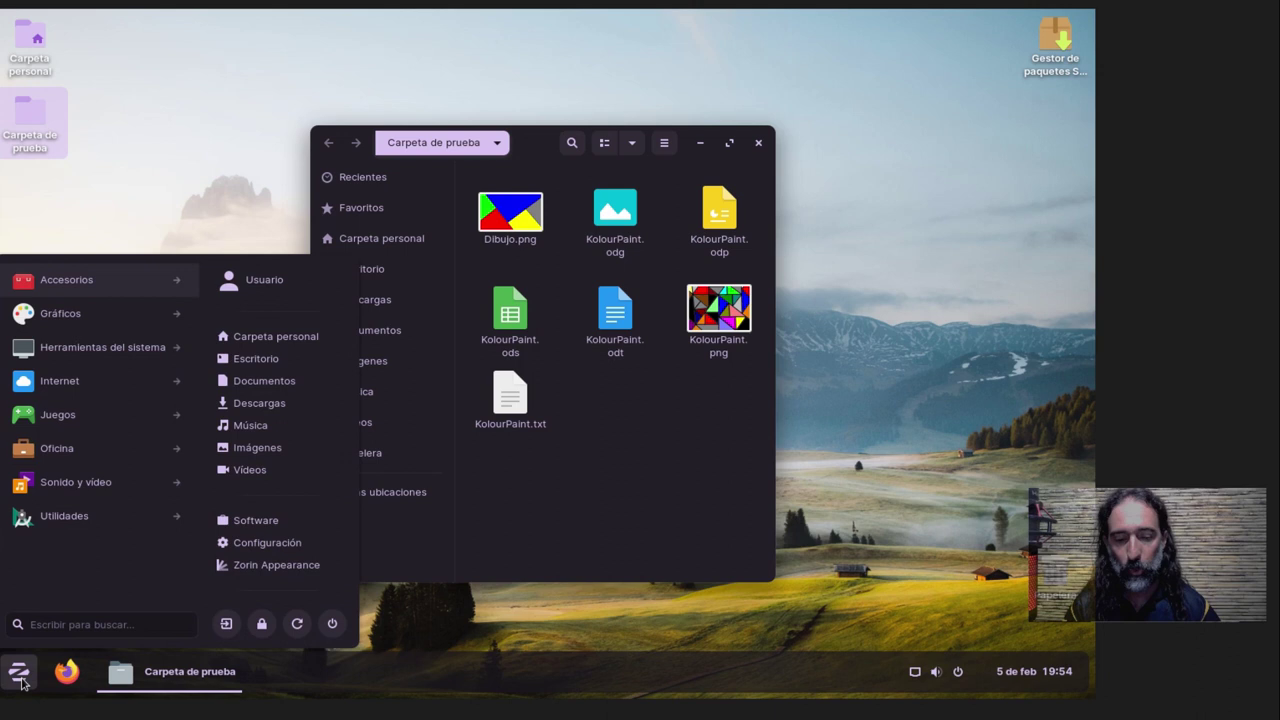
text(KolourPaint)
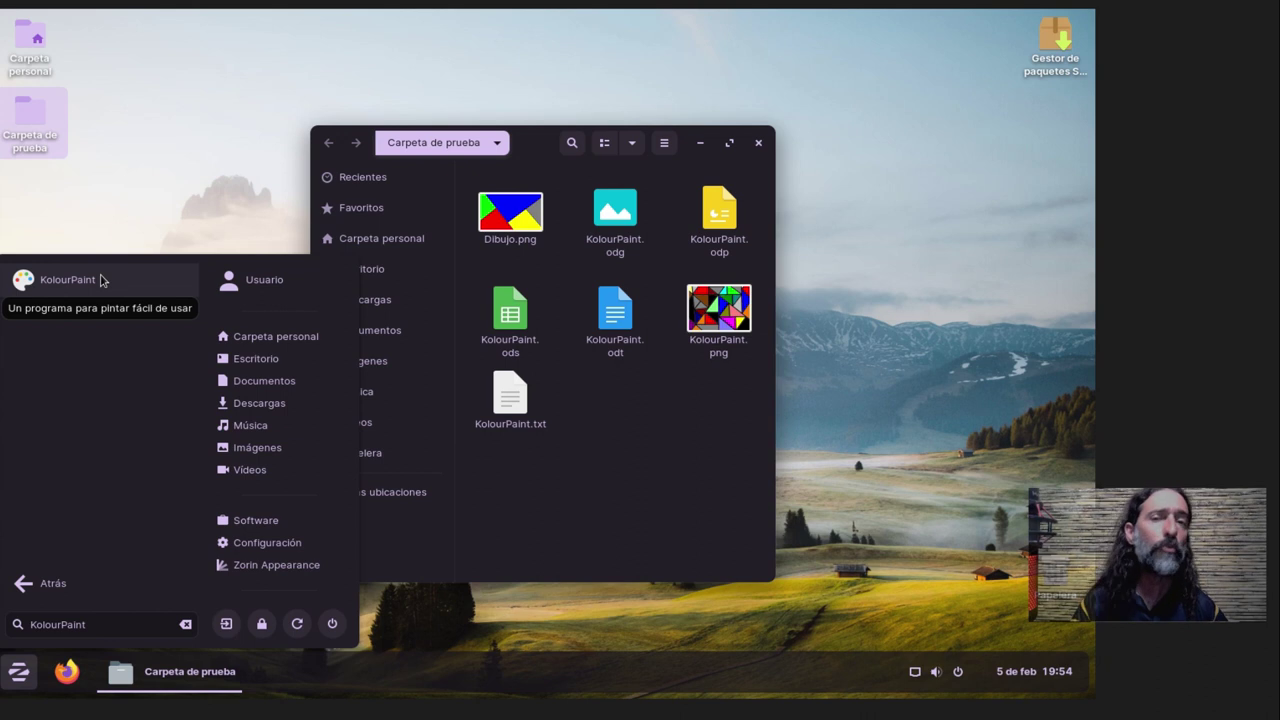
click(243, 130)
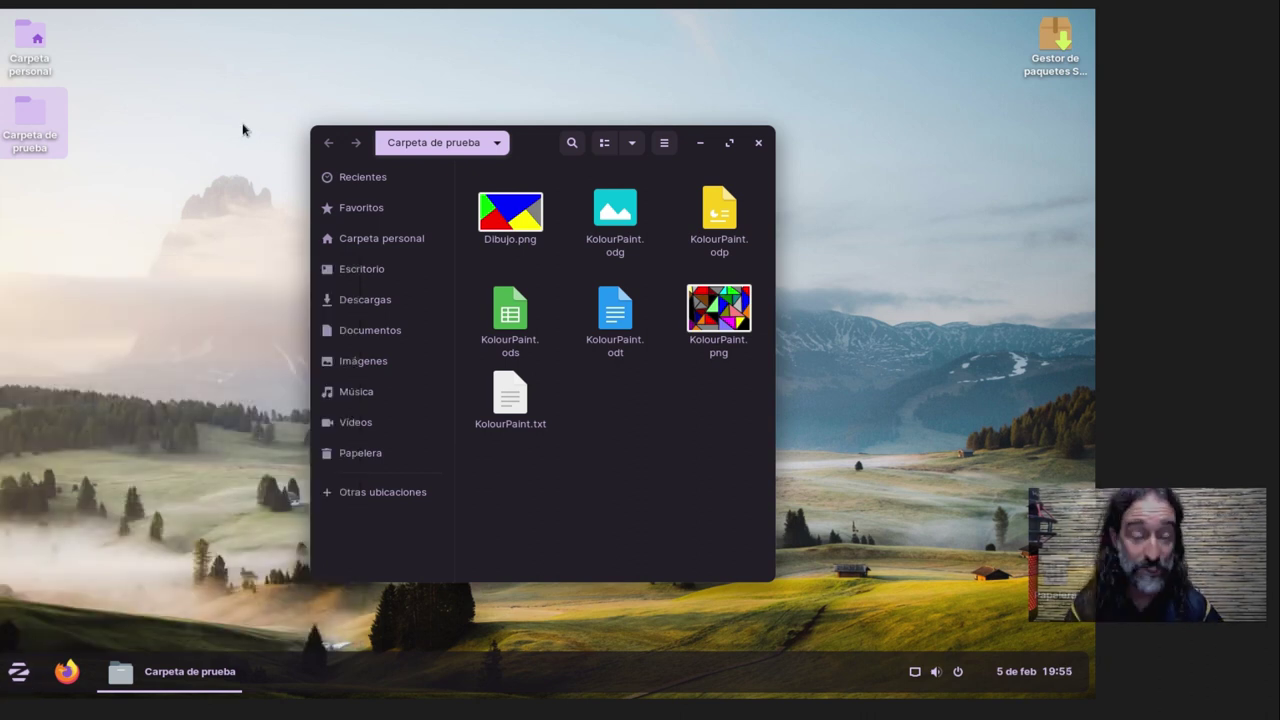
Close the Carpeta de prueba window and reopen the folder from the desktop.
click(758, 143)
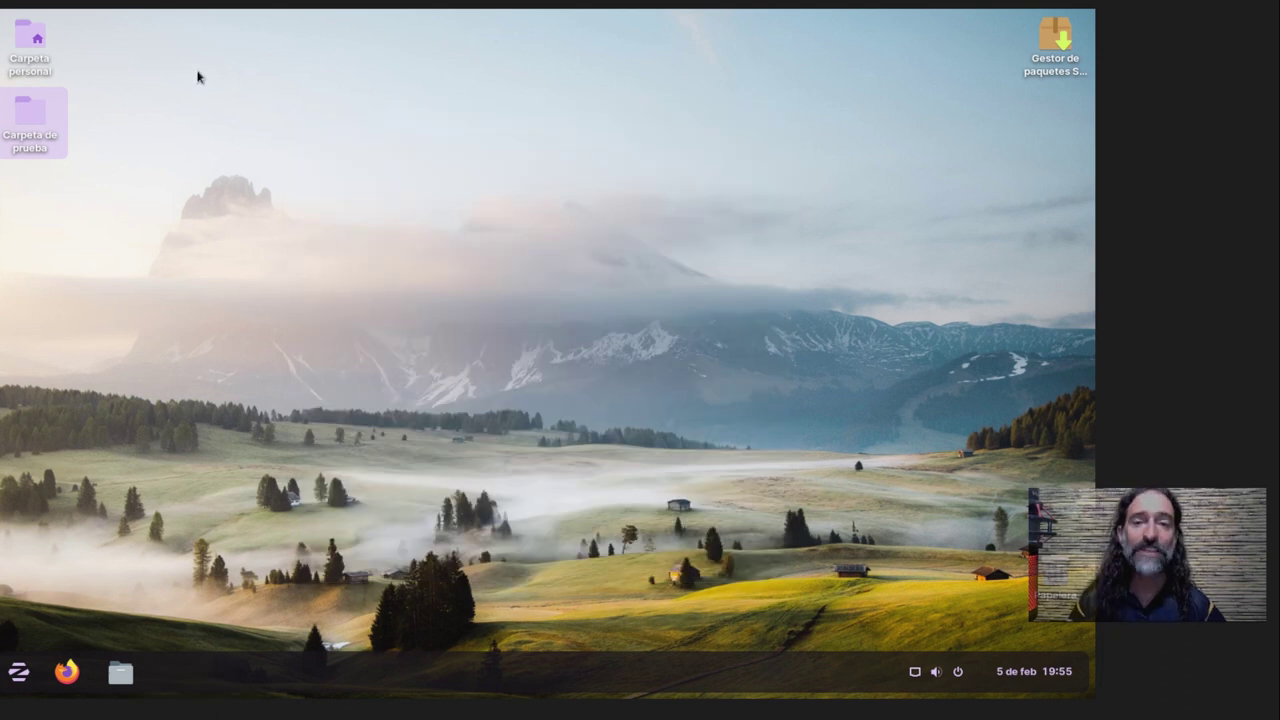
double_click(29, 110)
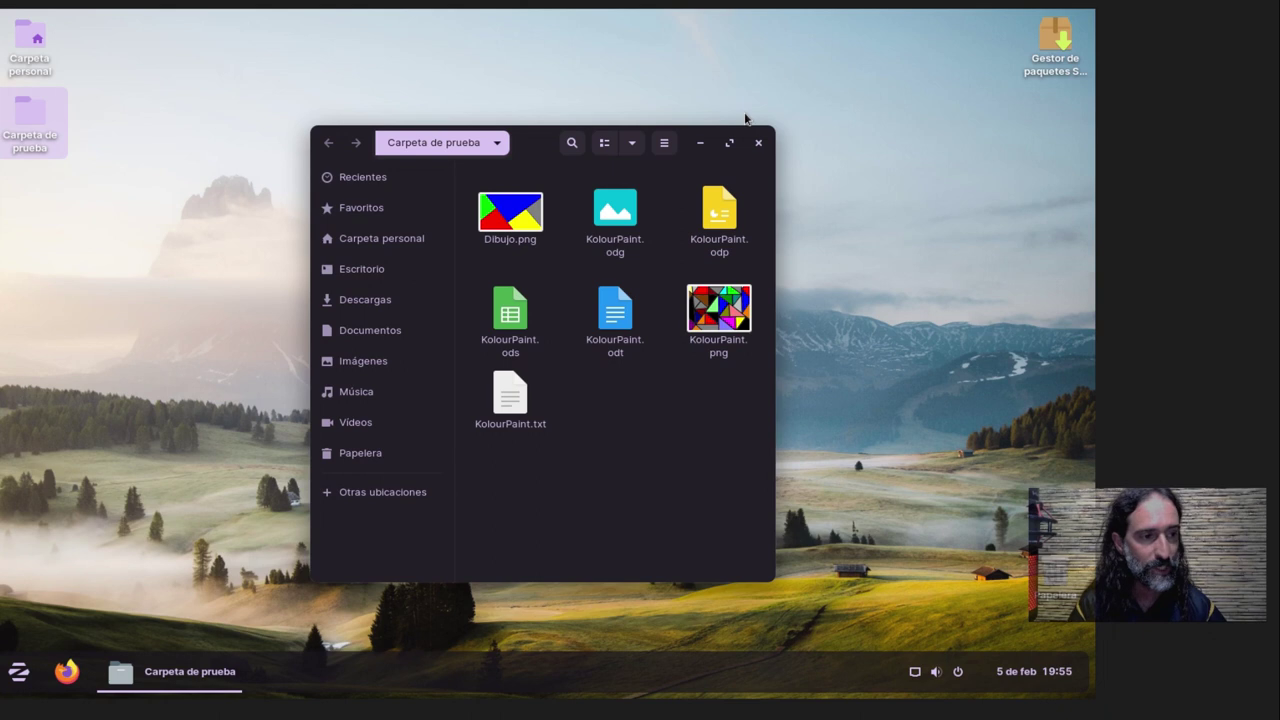
Open the file search in Carpeta de prueba and review its date and file type filters, keeping the type at Cualquier cosa.
click(572, 143)
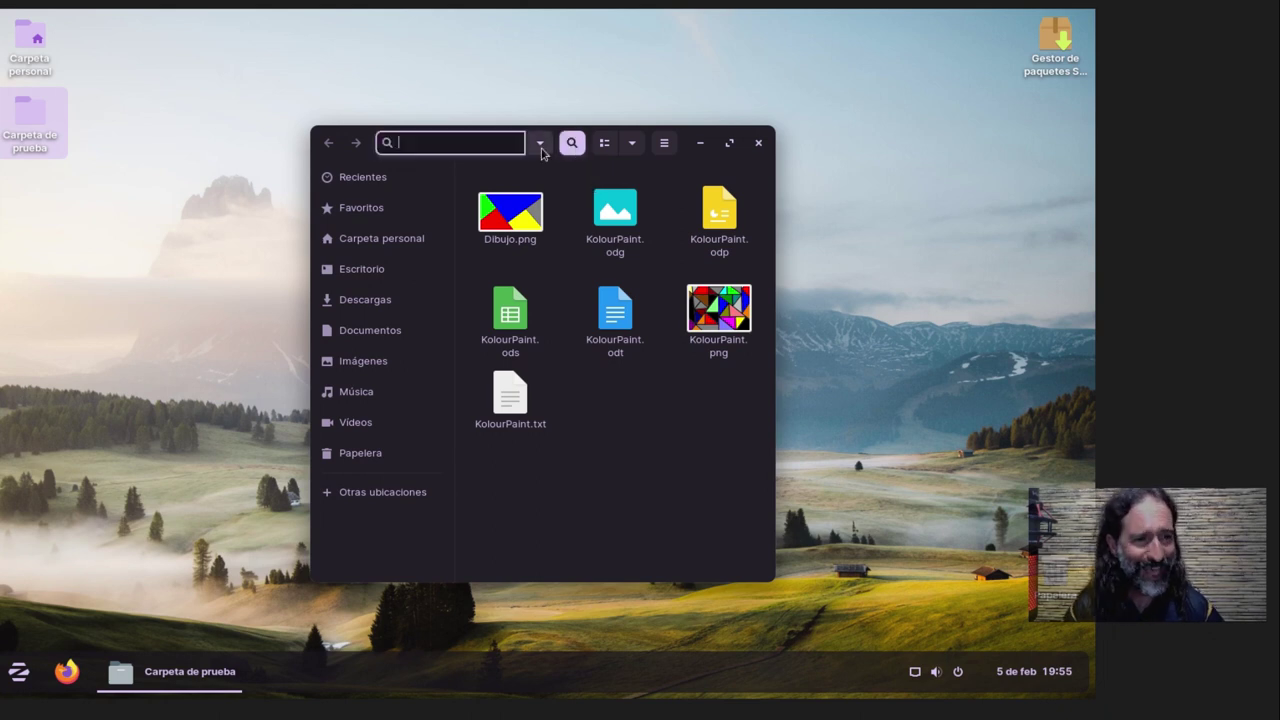
click(540, 145)
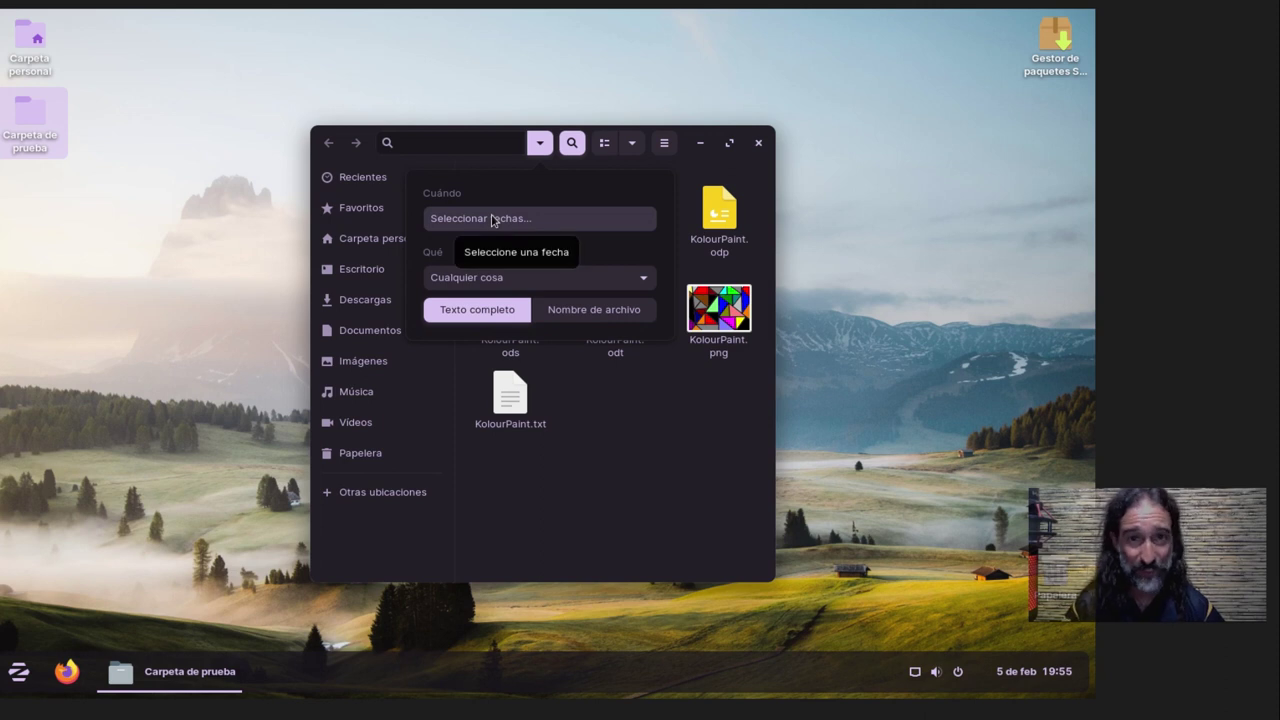
click(486, 277)
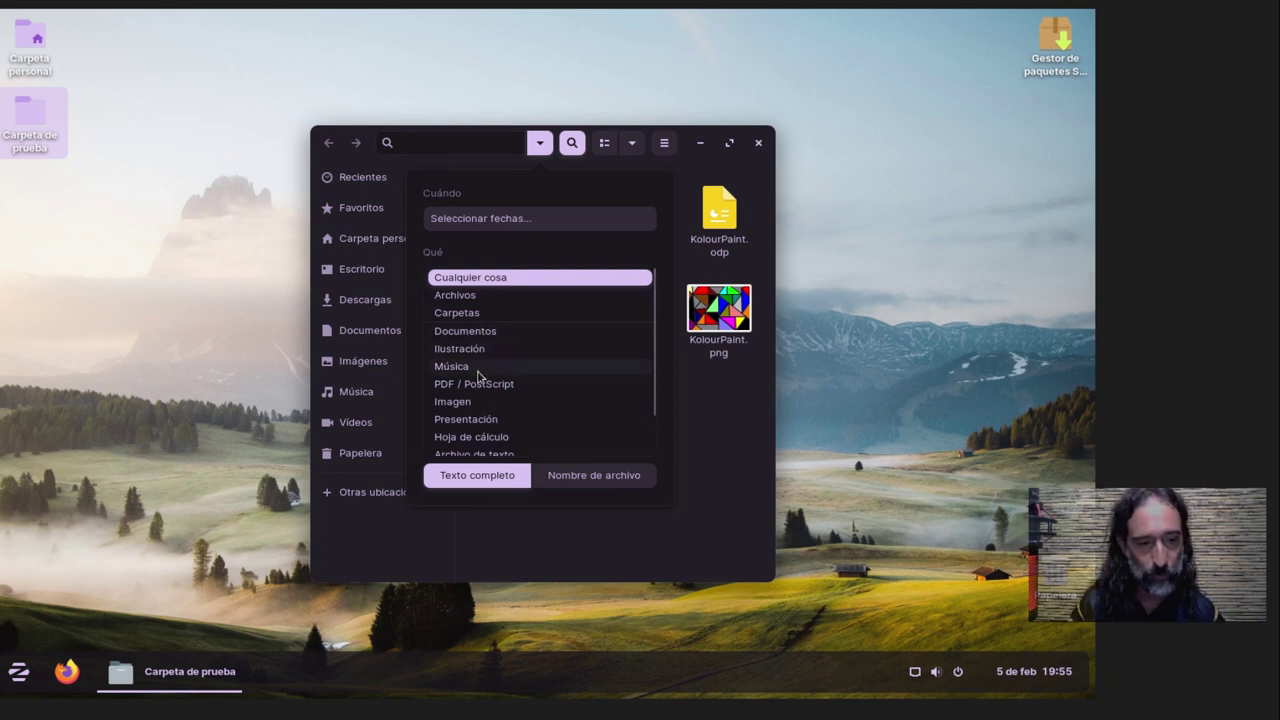
click(480, 277)
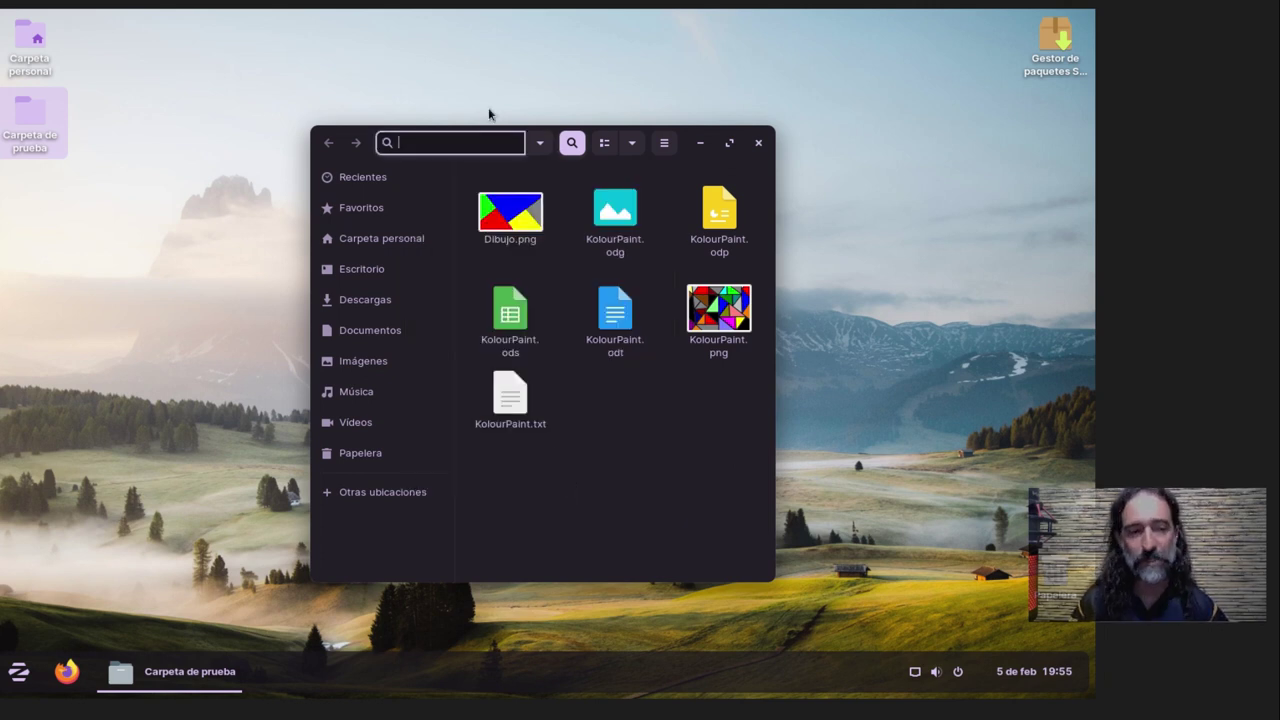
Search Carpeta de prueba for "png", clear that search, and search the same folder for "dibujo".
click(438, 145)
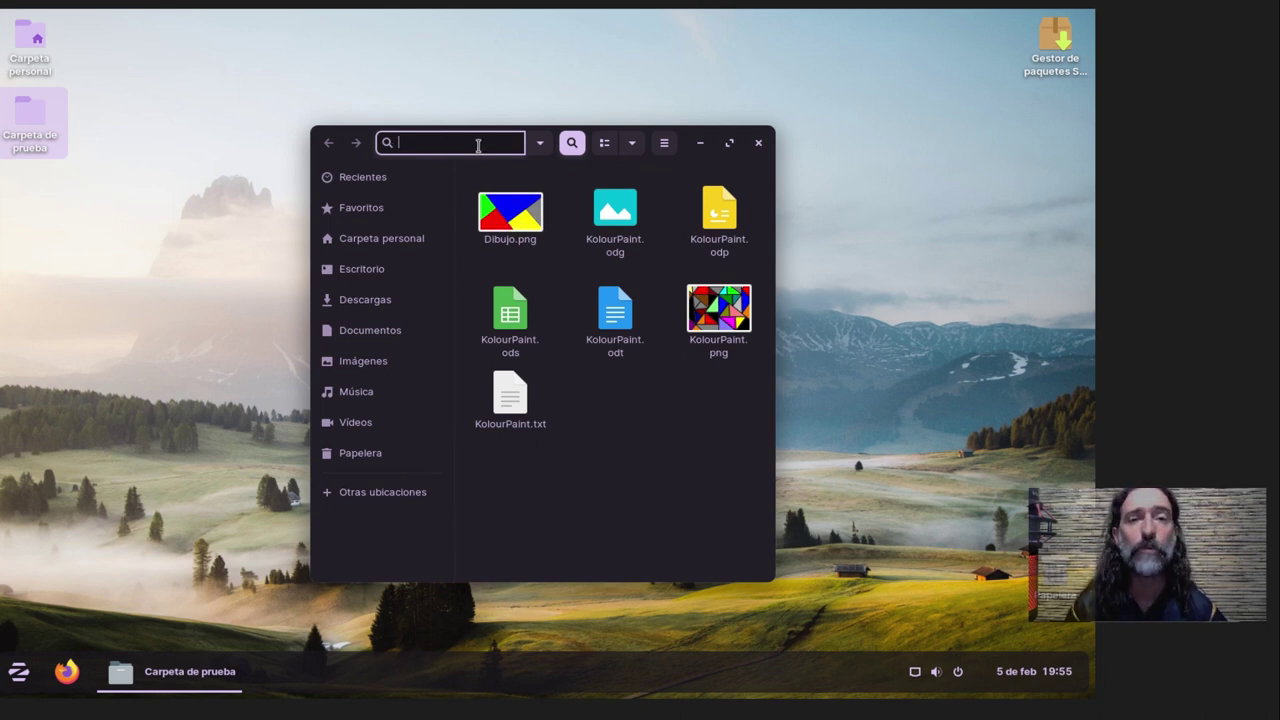
text(png)
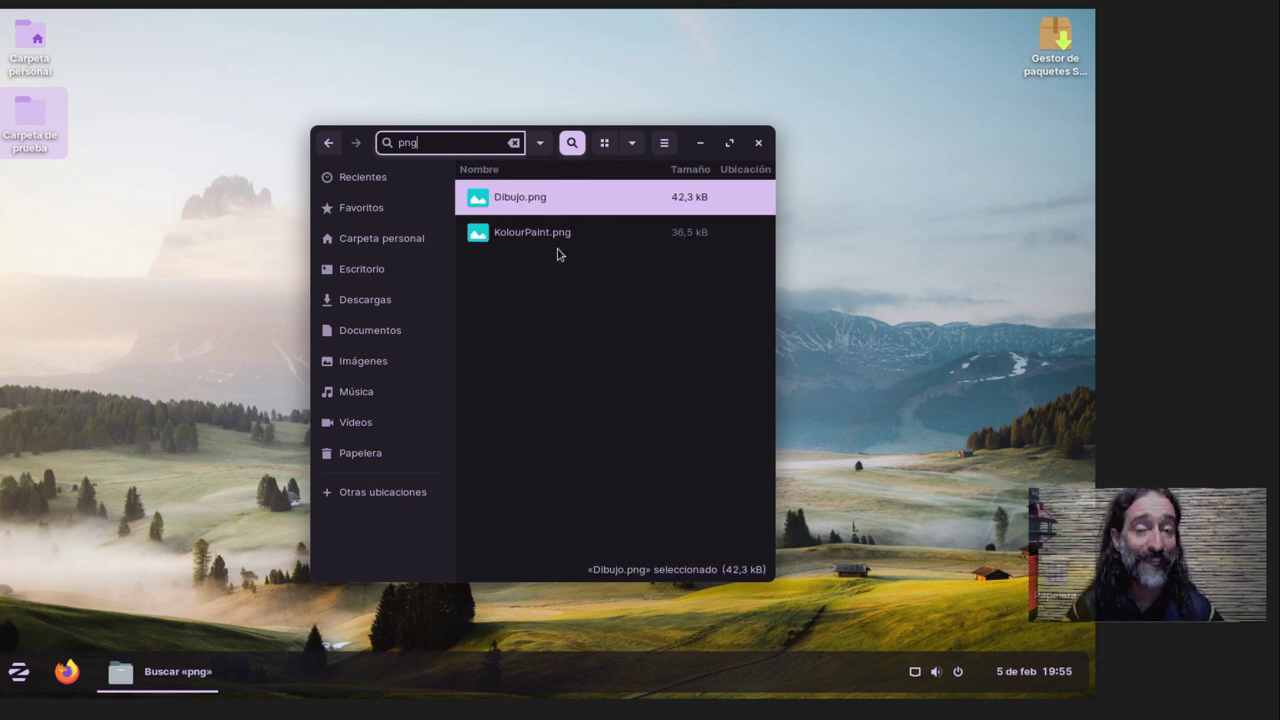
double_click(479, 140)
key(Escape)
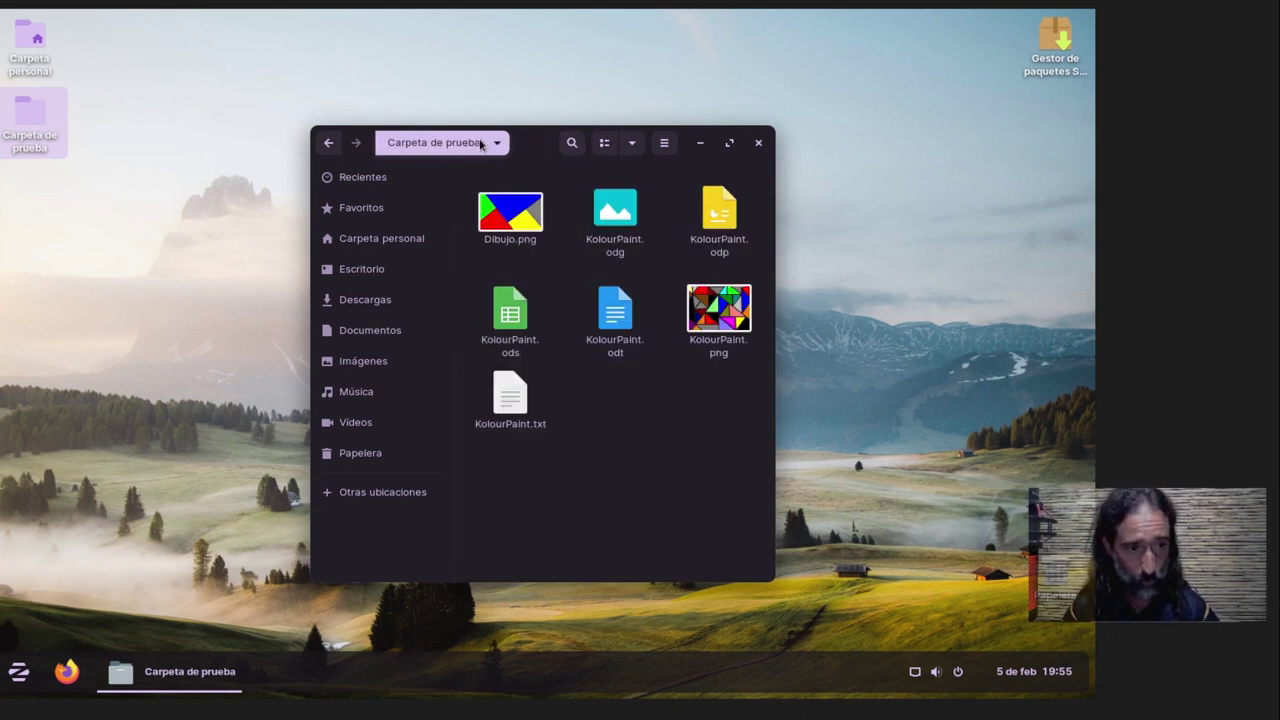
text(dibujo)
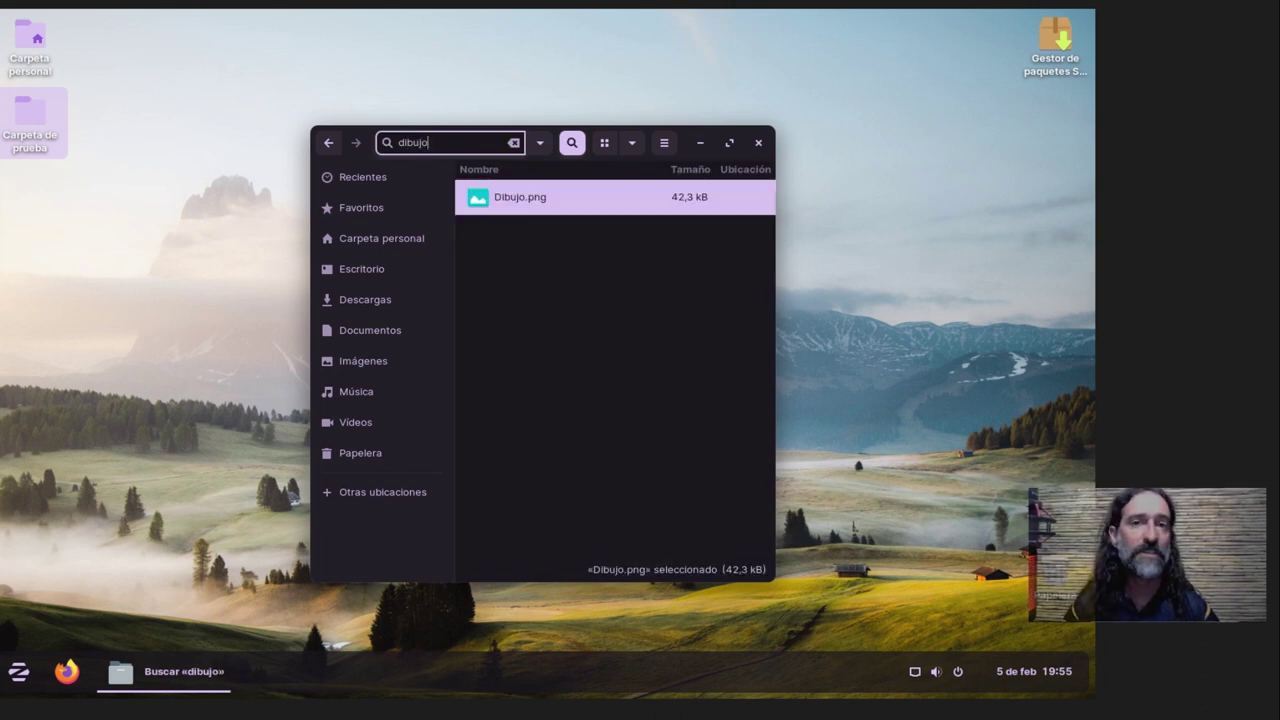